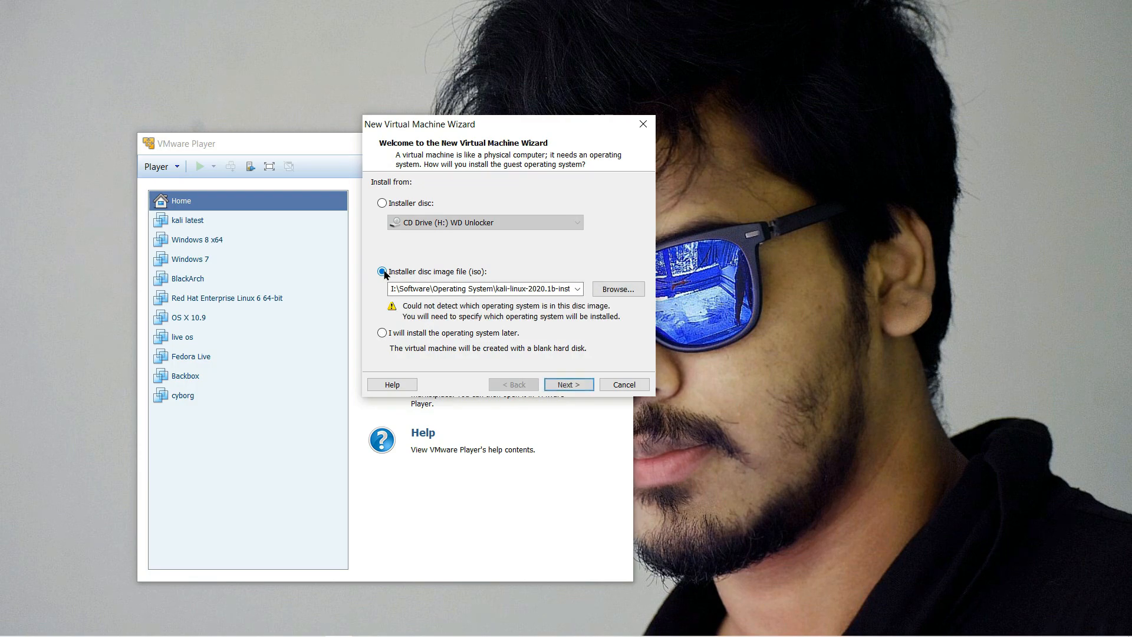
Step: Use the kali-linux-2020.2-installer-amd64 image as the installer disc image
left_click(618, 289)
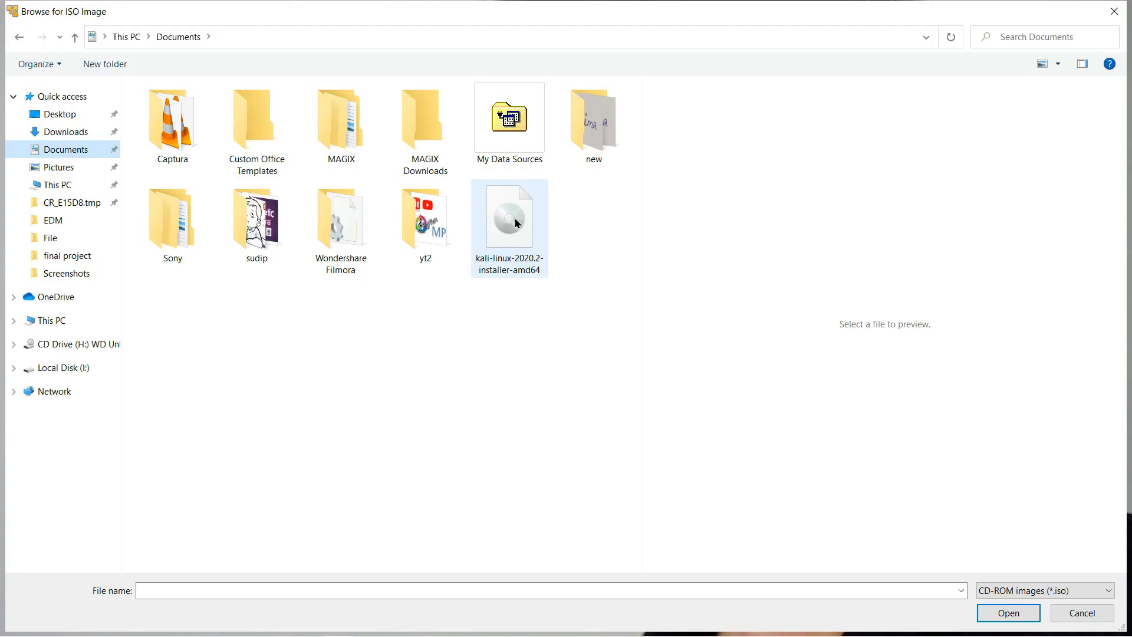
left_click(515, 223)
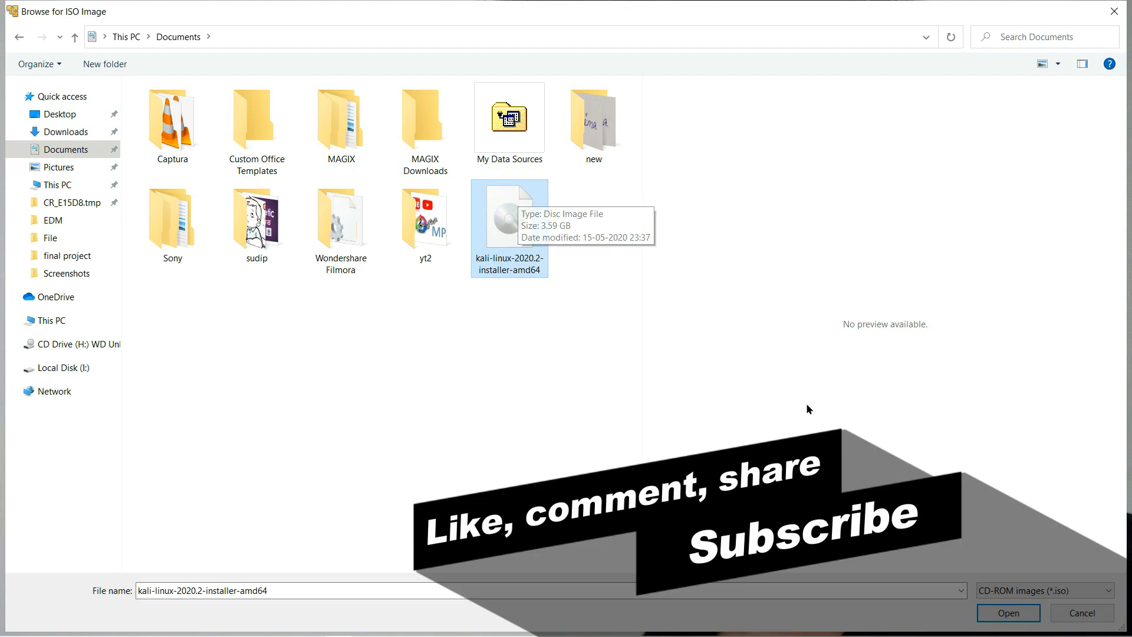
left_click(1009, 615)
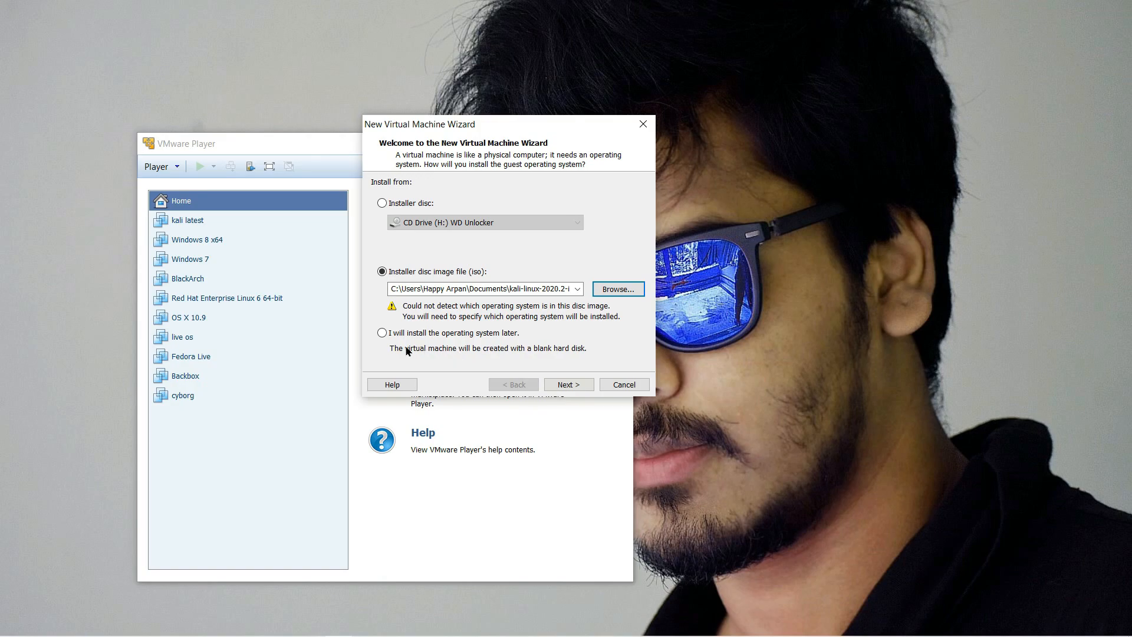
left_click(567, 385)
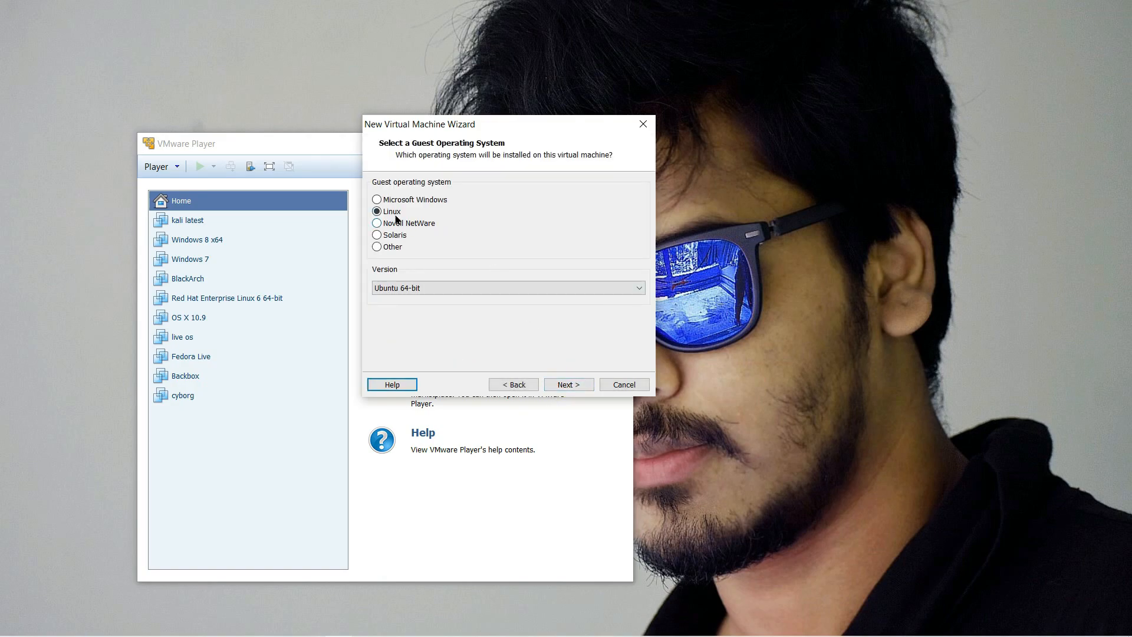
Step: Set the guest operating system to Linux, version Ubuntu 64-bit
left_click(463, 292)
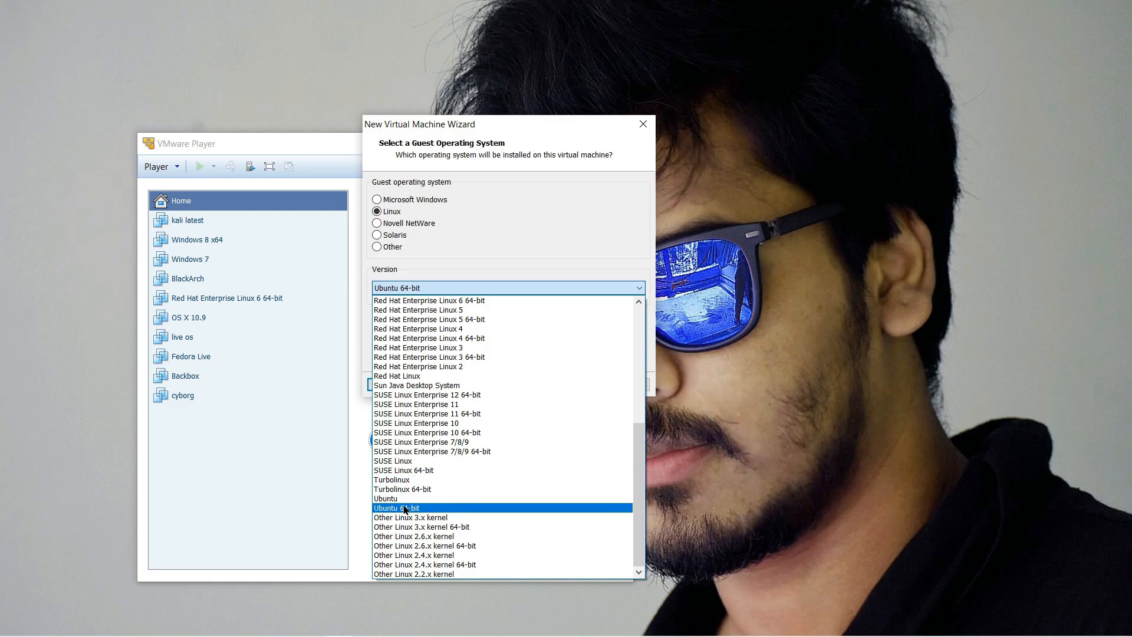
mouse_move(629, 457)
left_mouse_down()
mouse_move(632, 445)
mouse_move(632, 495)
mouse_move(642, 383)
mouse_move(624, 296)
mouse_move(636, 453)
left_mouse_up()
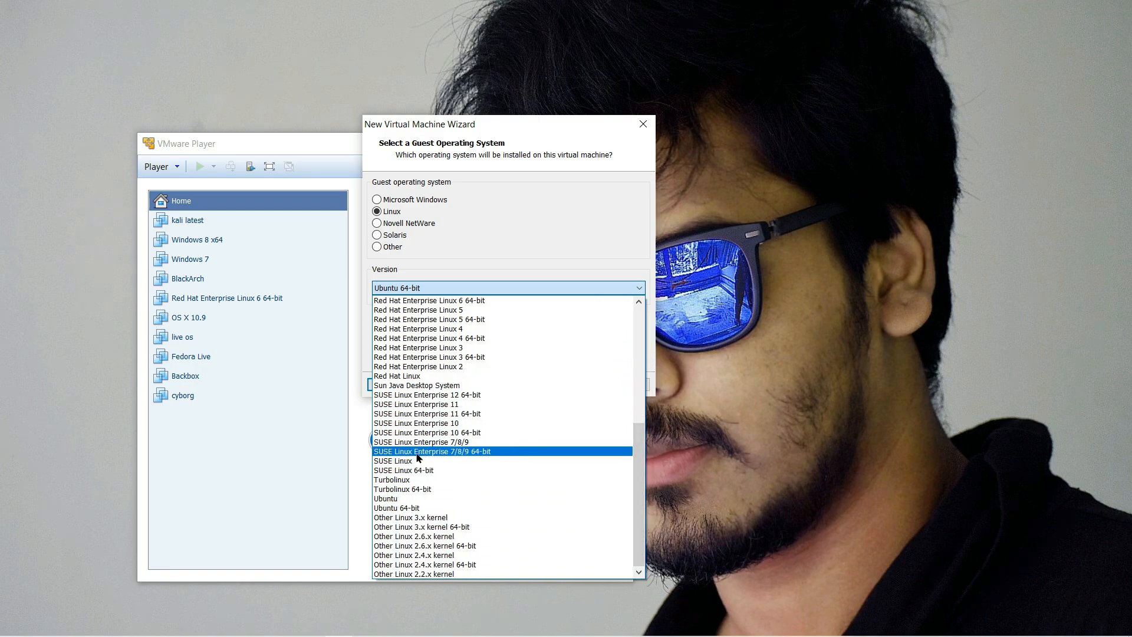
left_click(389, 510)
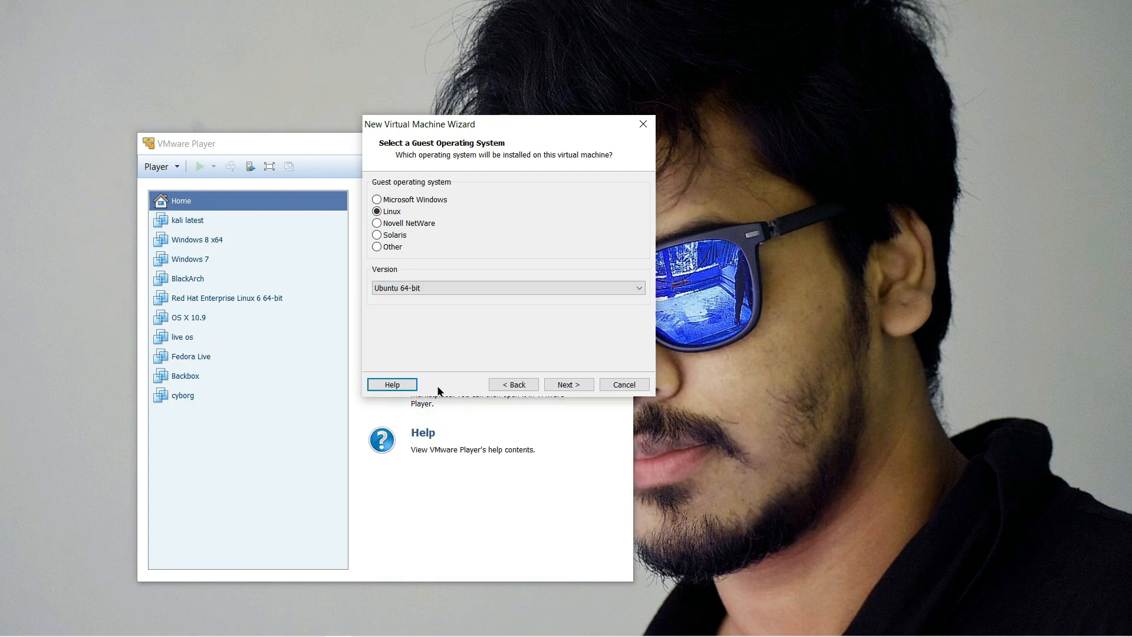
Step: Name the virtual machine 'linux 2.2' and store it at I:\Vm ware\linux 2.2
left_click(563, 385)
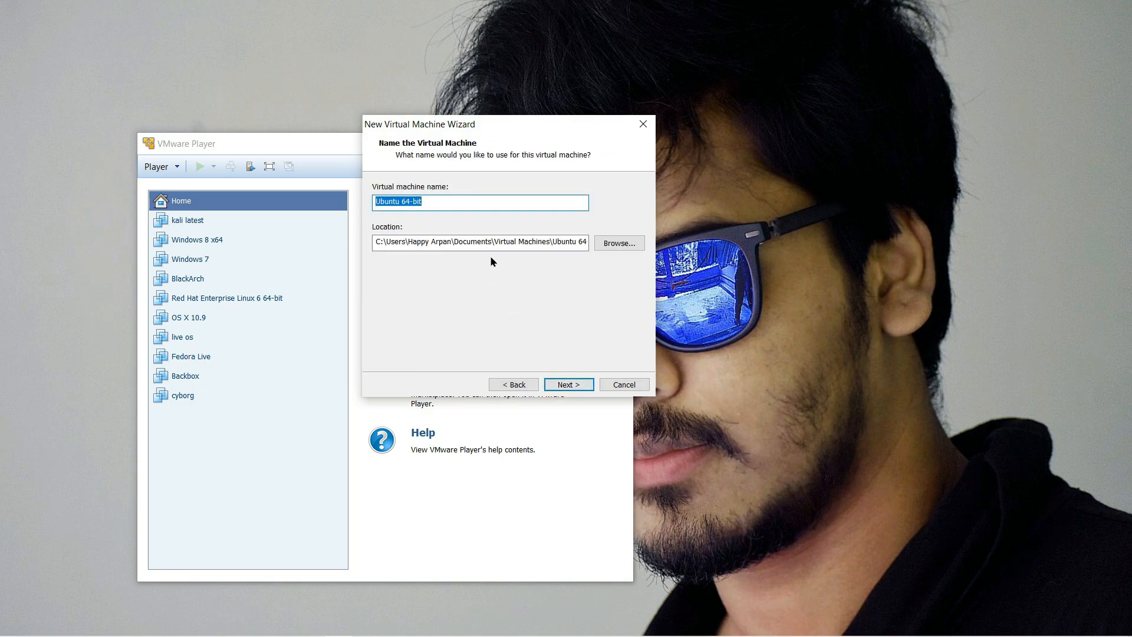
type("linux")
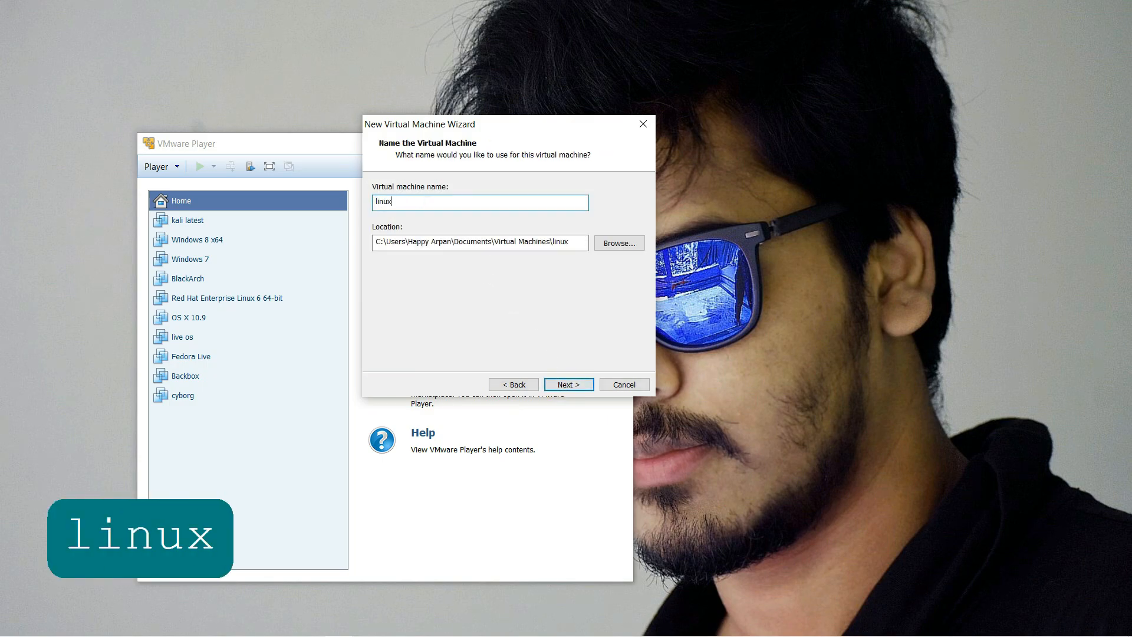
type(" 2.2")
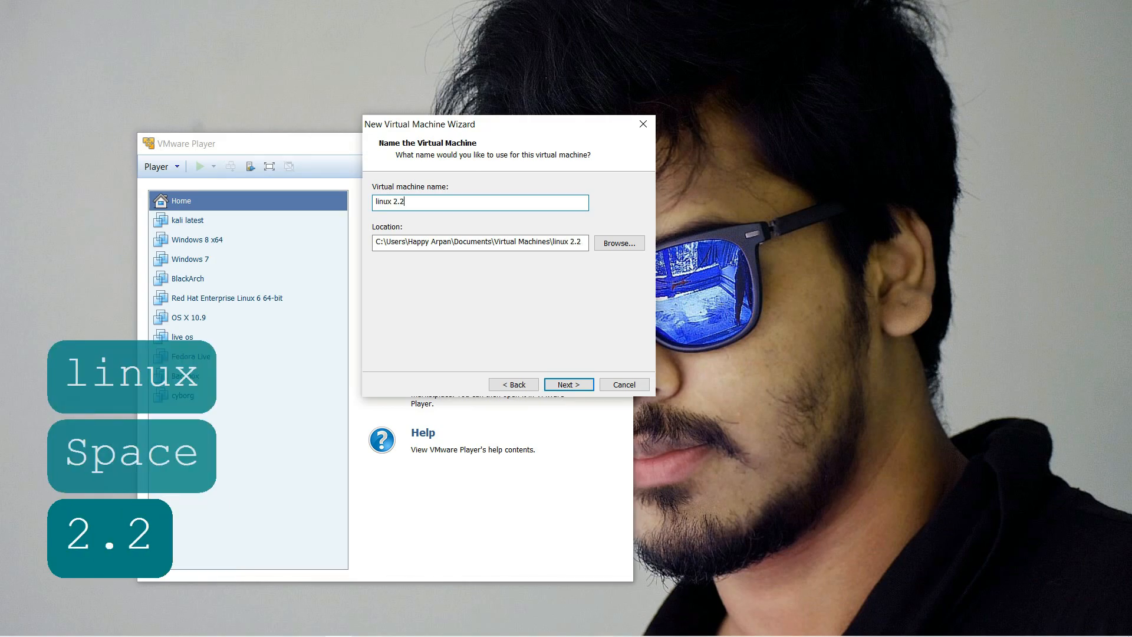
left_click(619, 242)
left_click(579, 413)
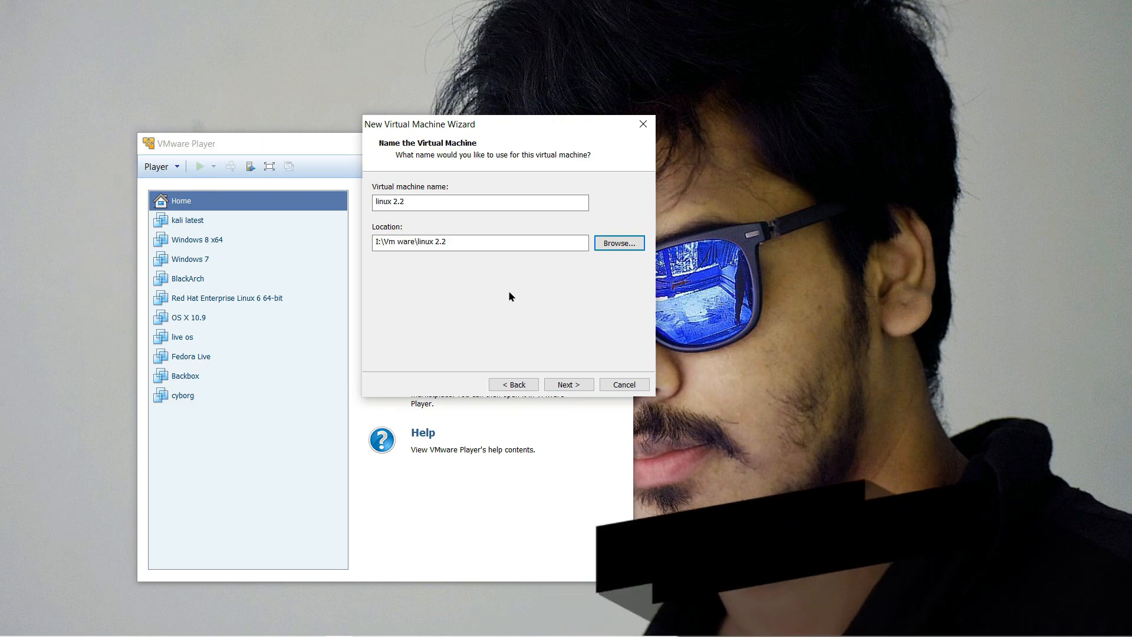
left_click(567, 384)
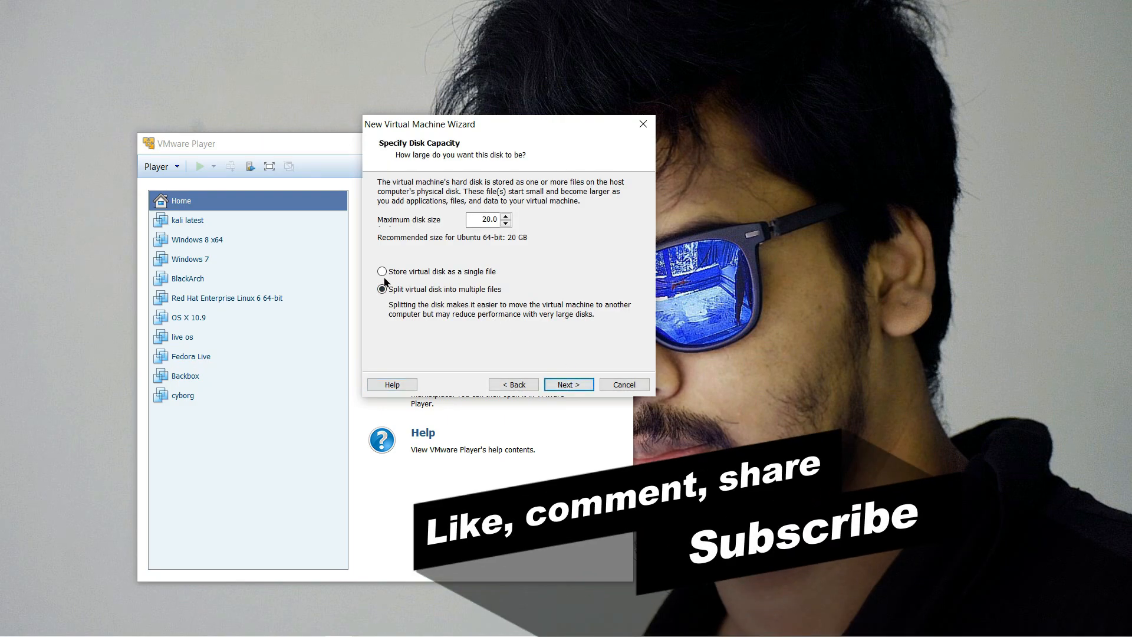
Step: Store the virtual disk as a single file with a 70 GB maximum size
left_click(382, 272)
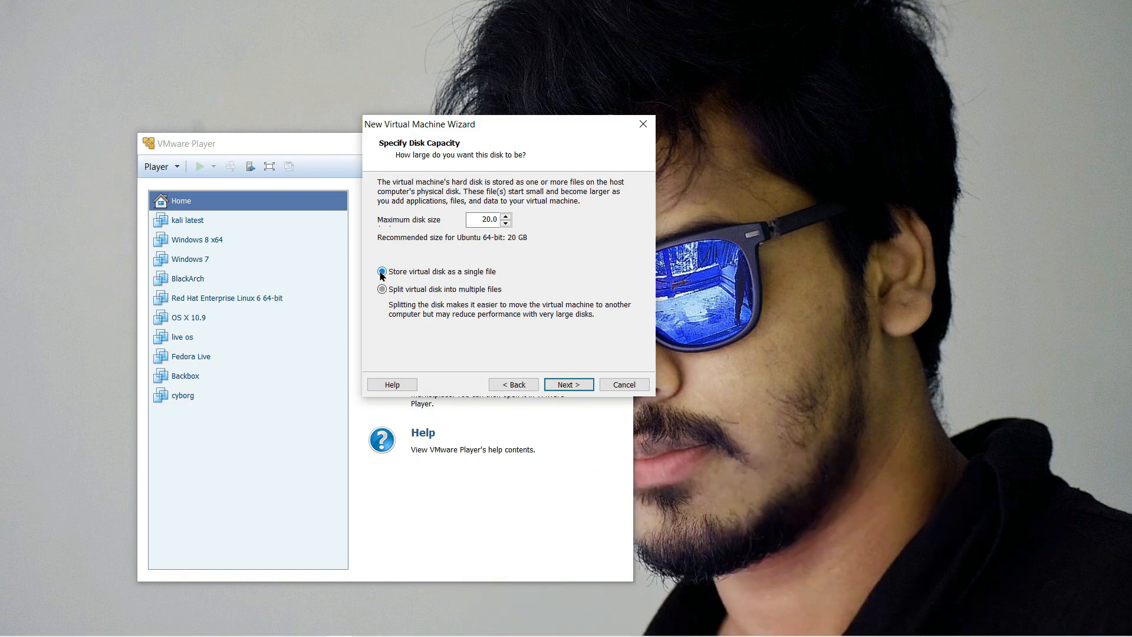
left_click(506, 217)
left_click(506, 217)
type("7")
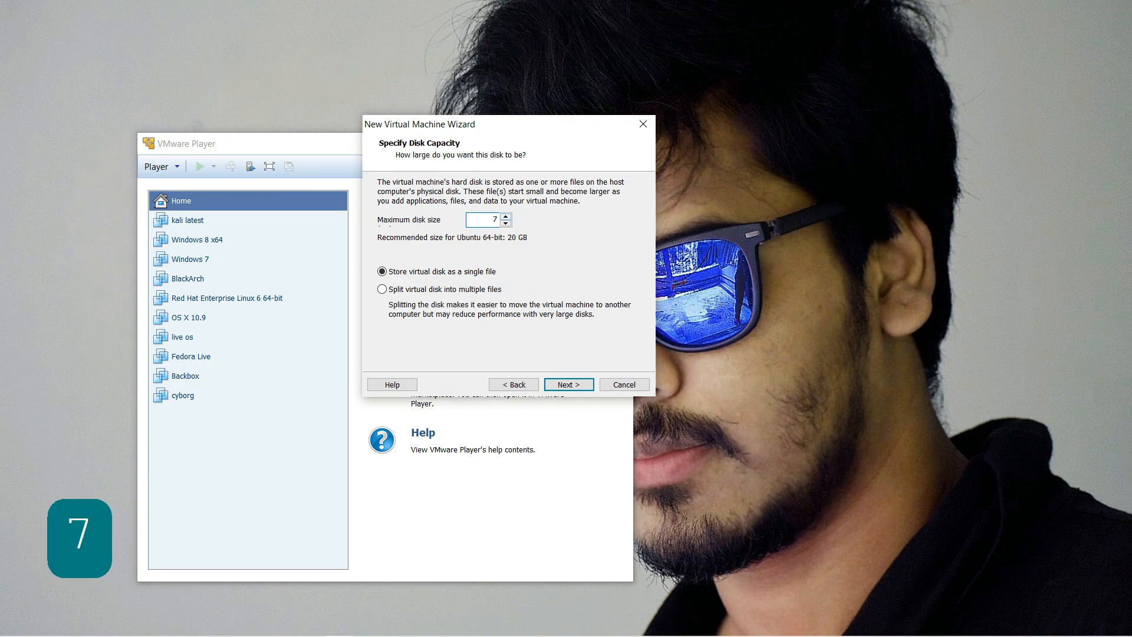
type("0")
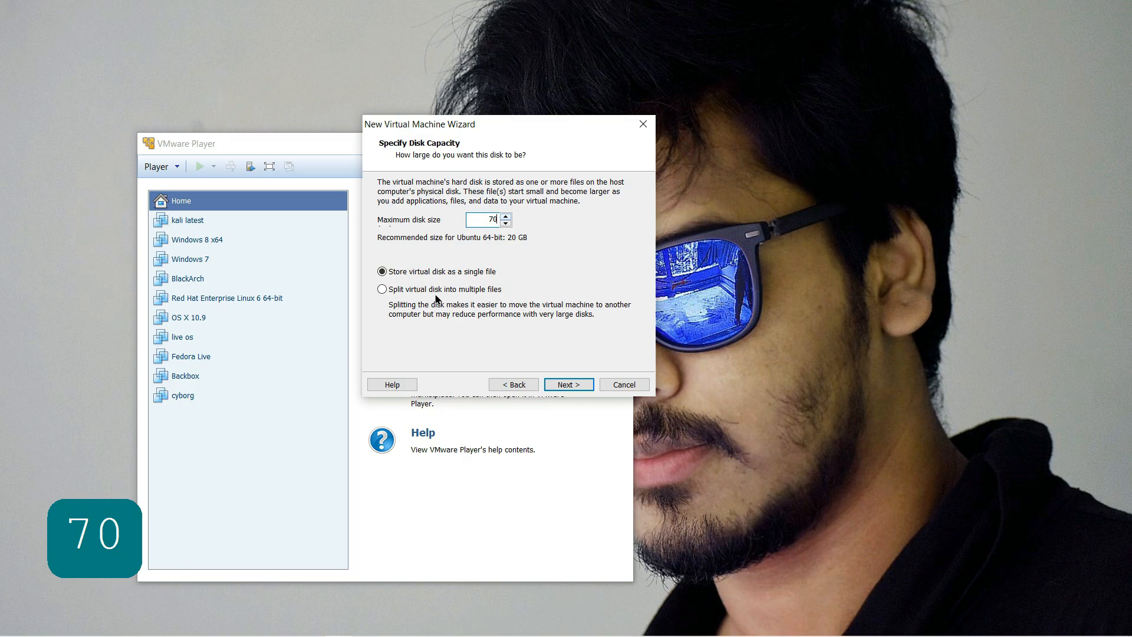
left_click(534, 304)
Step: Customize the hardware to give the machine 4 GB of memory and 2 processor cores
left_click(567, 382)
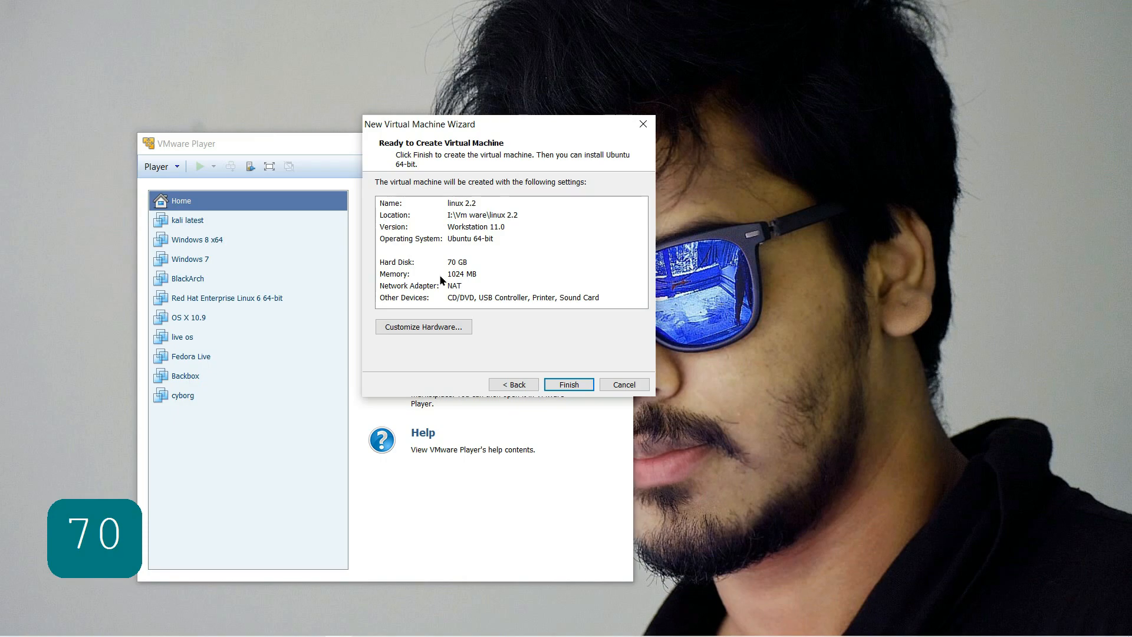
left_click(406, 327)
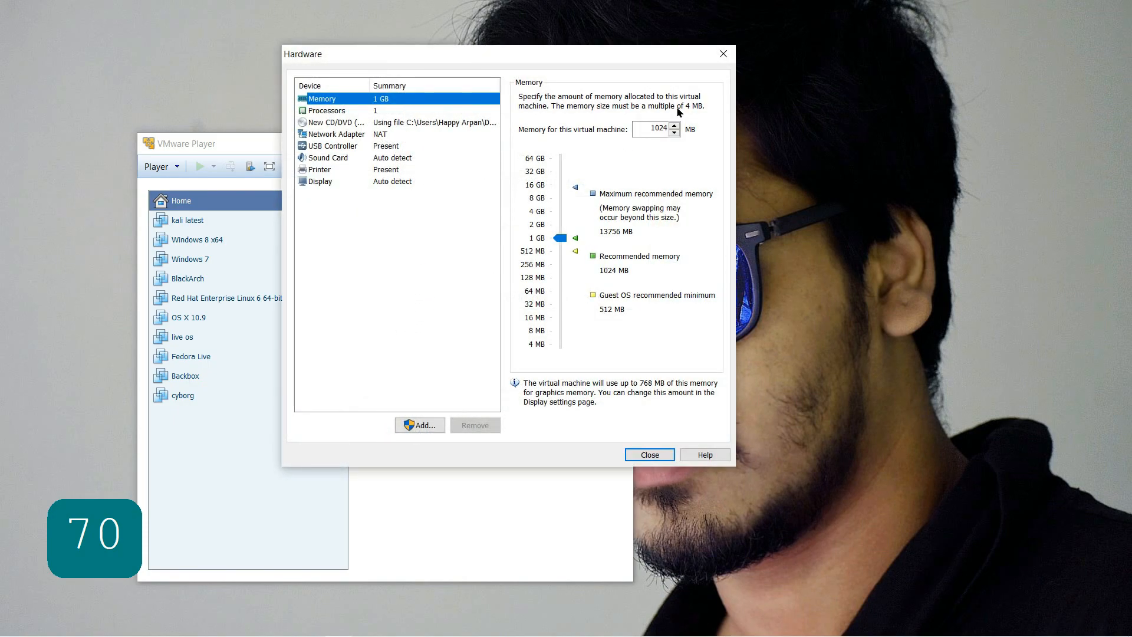
left_click_drag(555, 238, 556, 212)
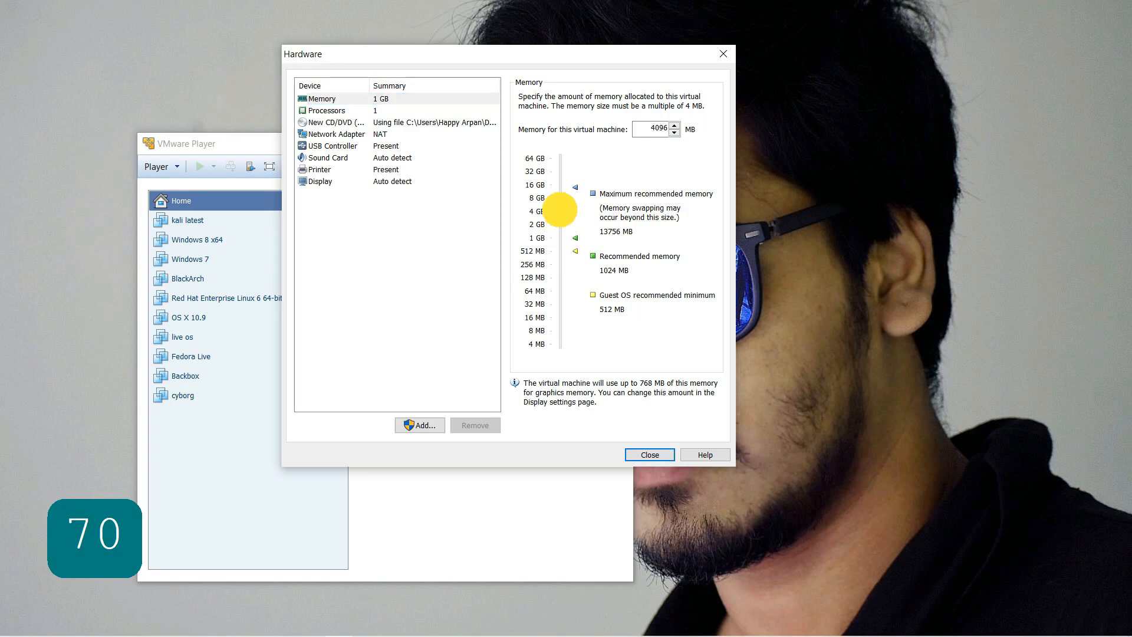
left_click(352, 112)
left_click(661, 98)
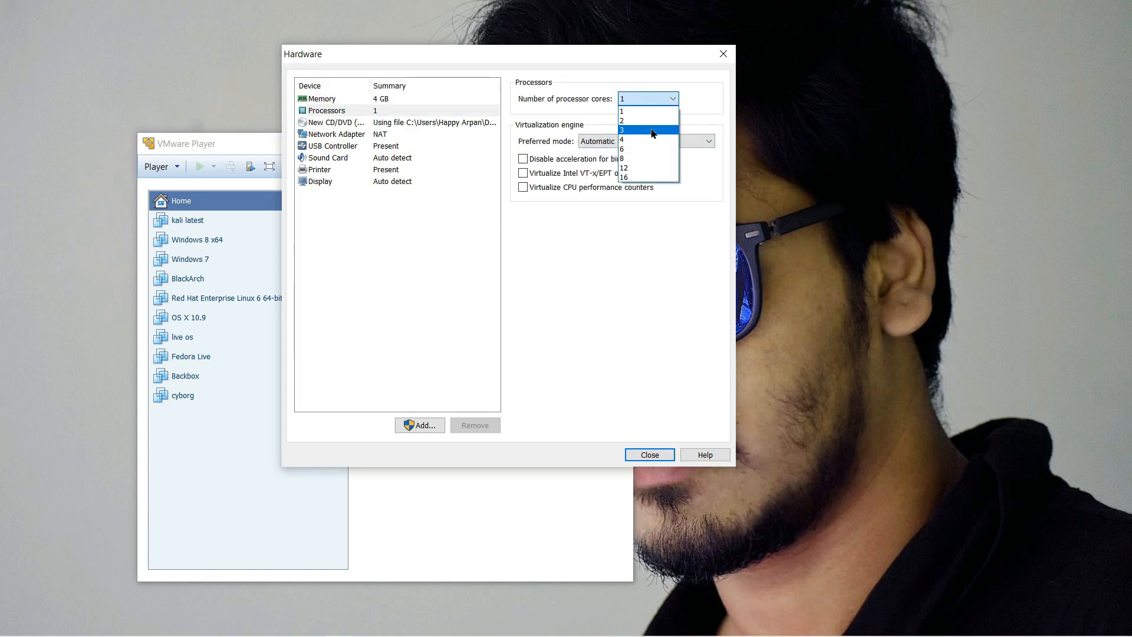
left_click(635, 122)
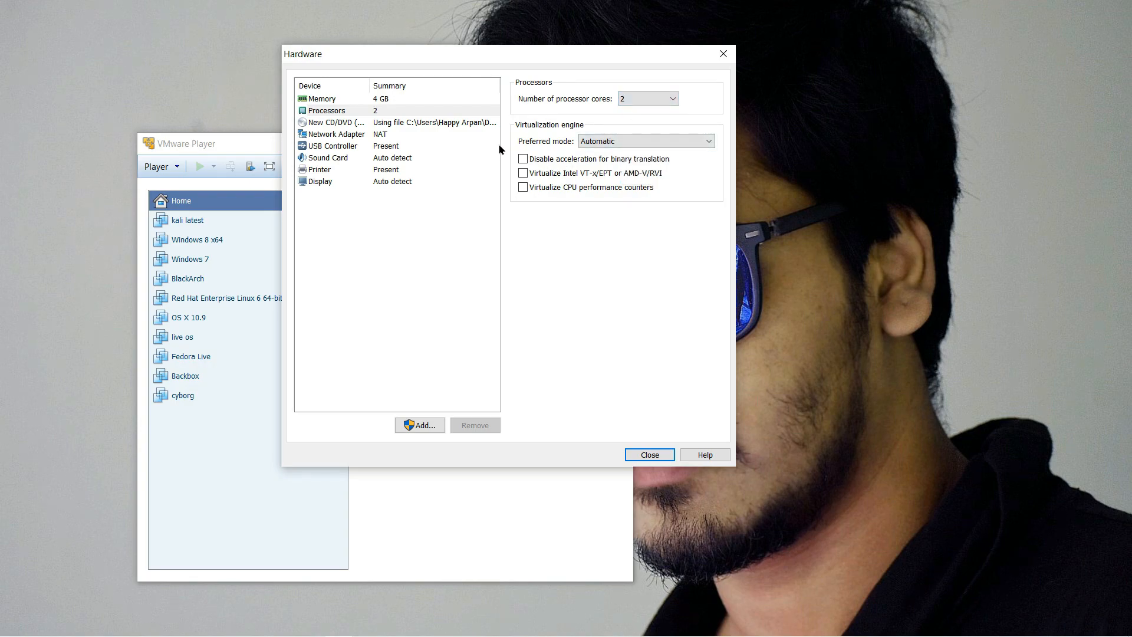
Step: Use bridged networking replicating connection state, show all USB input devices, and create the machine
left_click(332, 124)
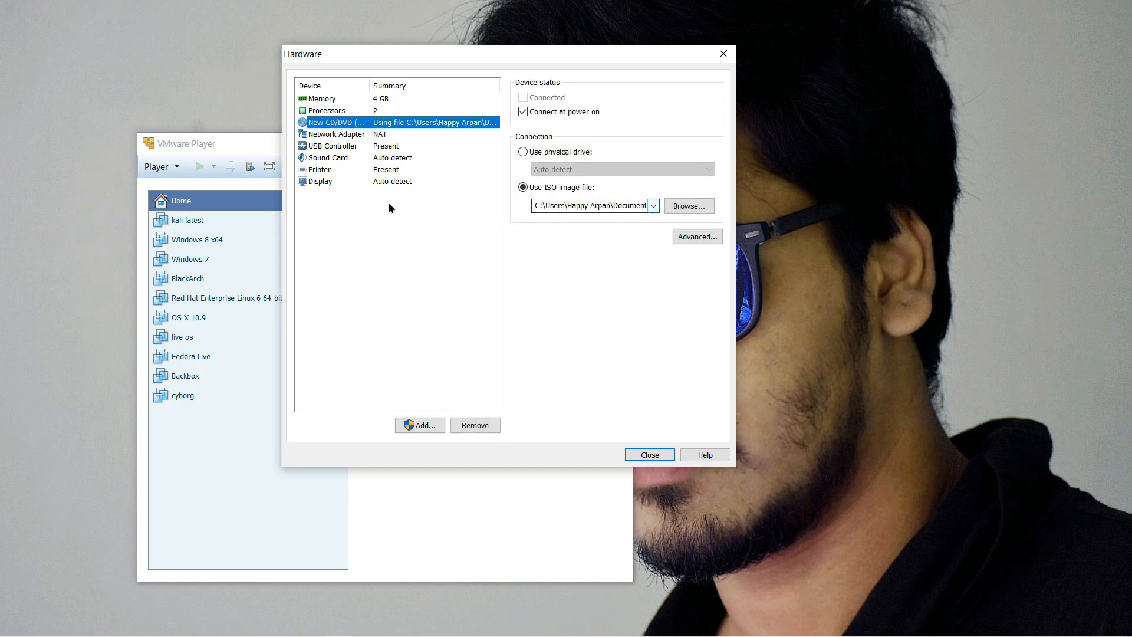
left_click(340, 135)
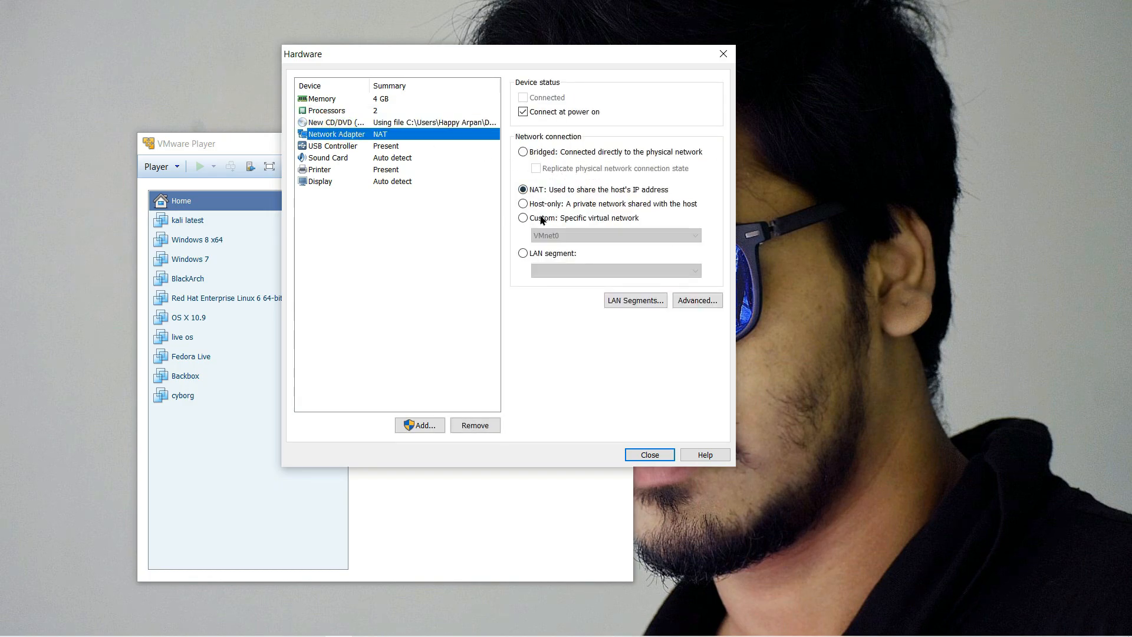
left_click(523, 152)
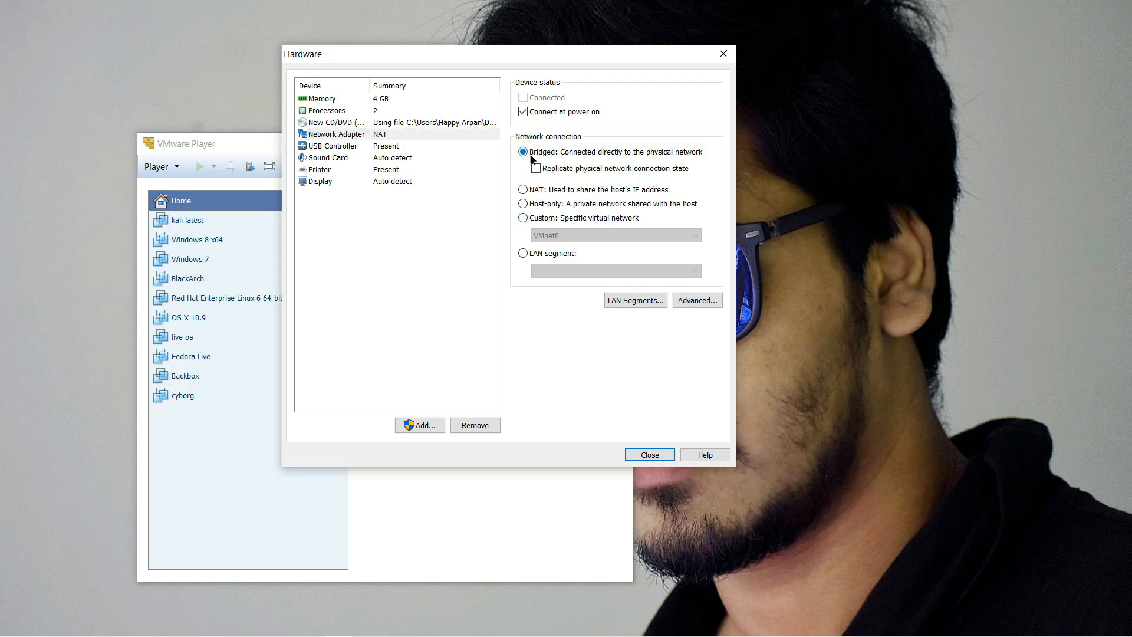
left_click(536, 168)
left_click(372, 147)
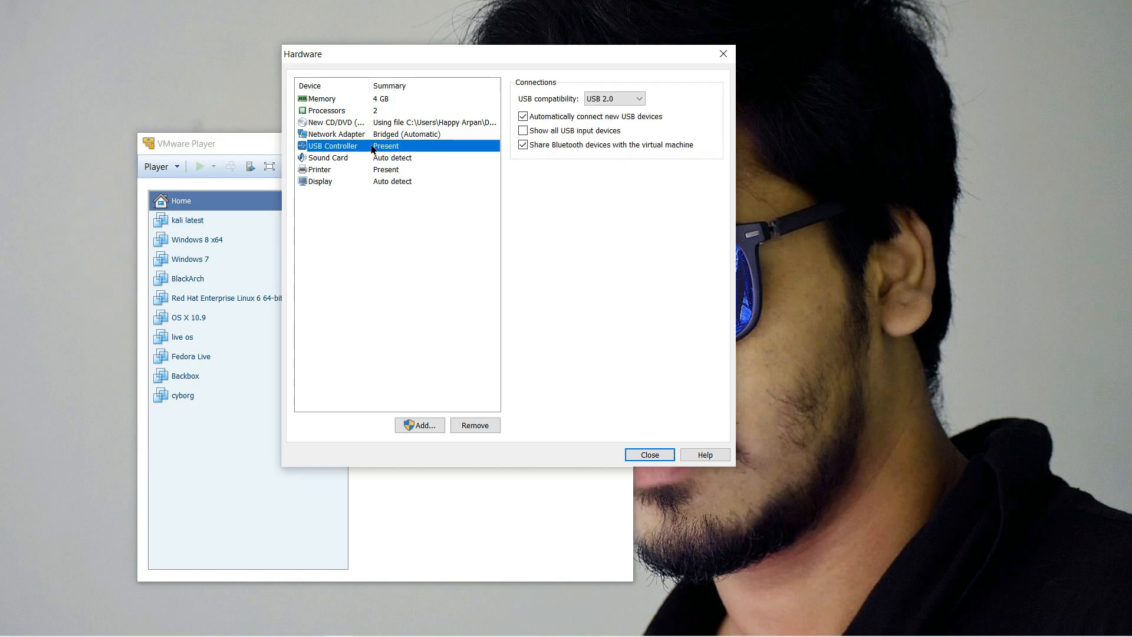
left_click(523, 131)
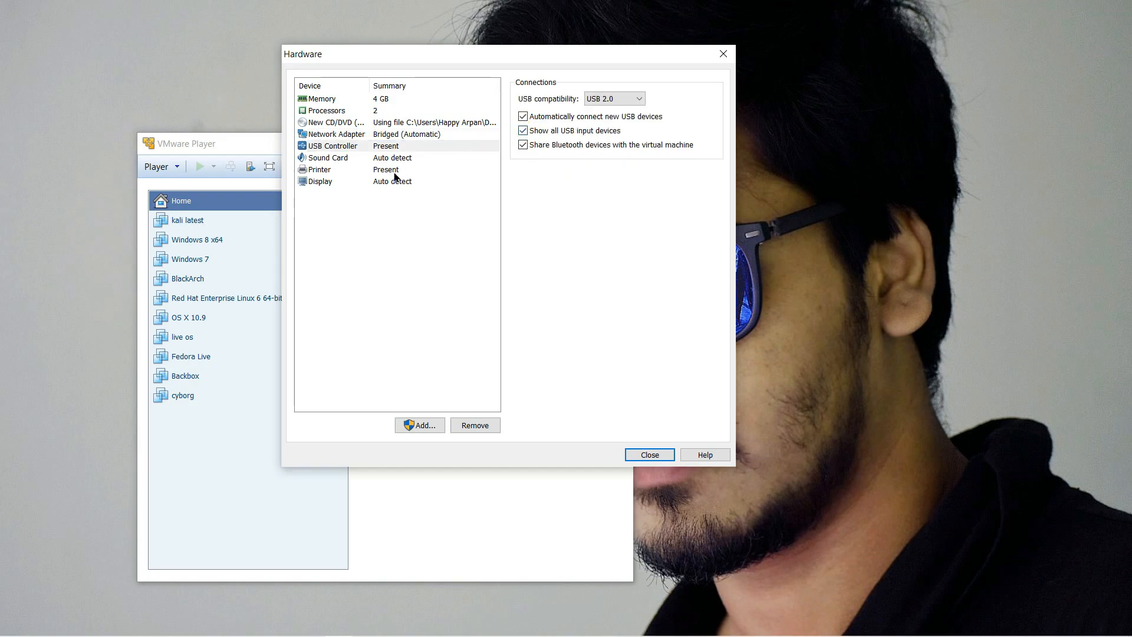
left_click(359, 158)
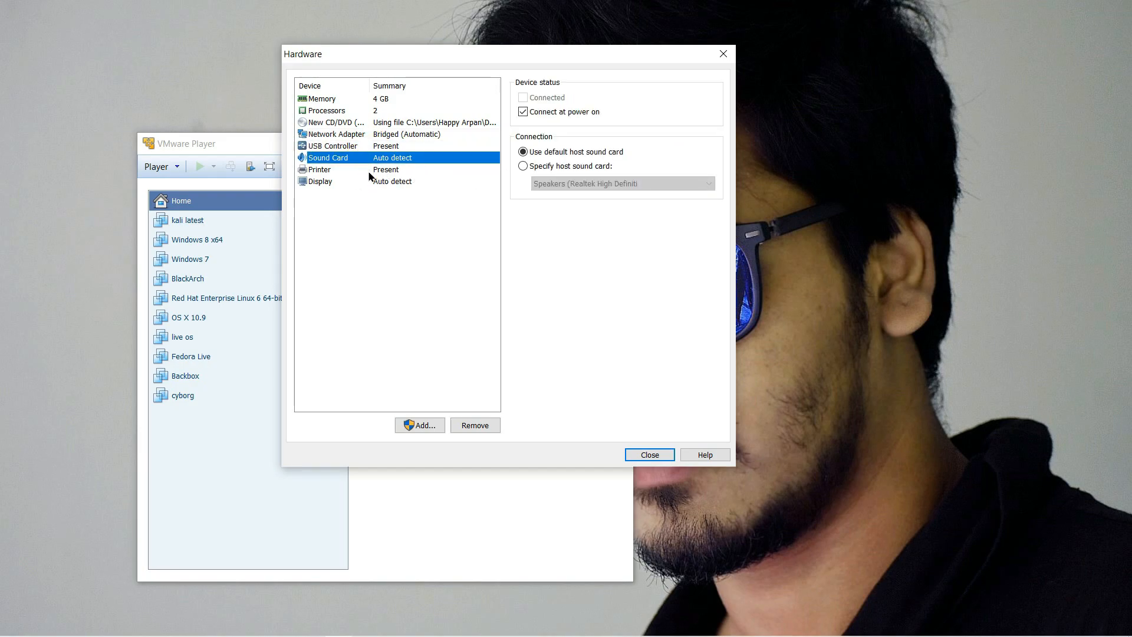
left_click(370, 172)
left_click(398, 183)
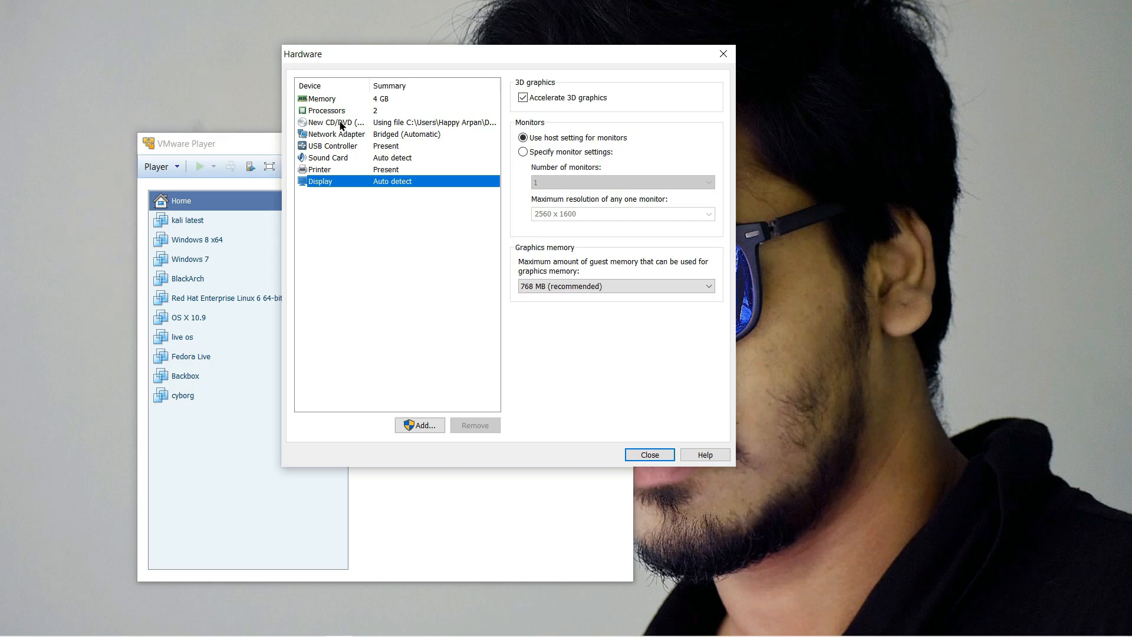
left_click(650, 452)
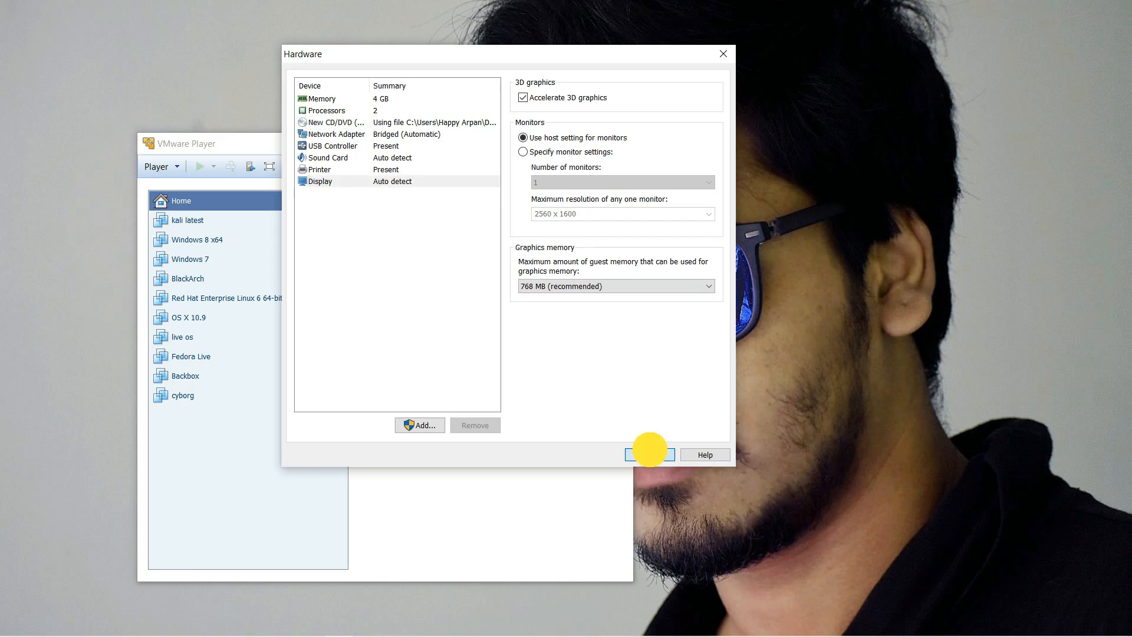
left_click(569, 384)
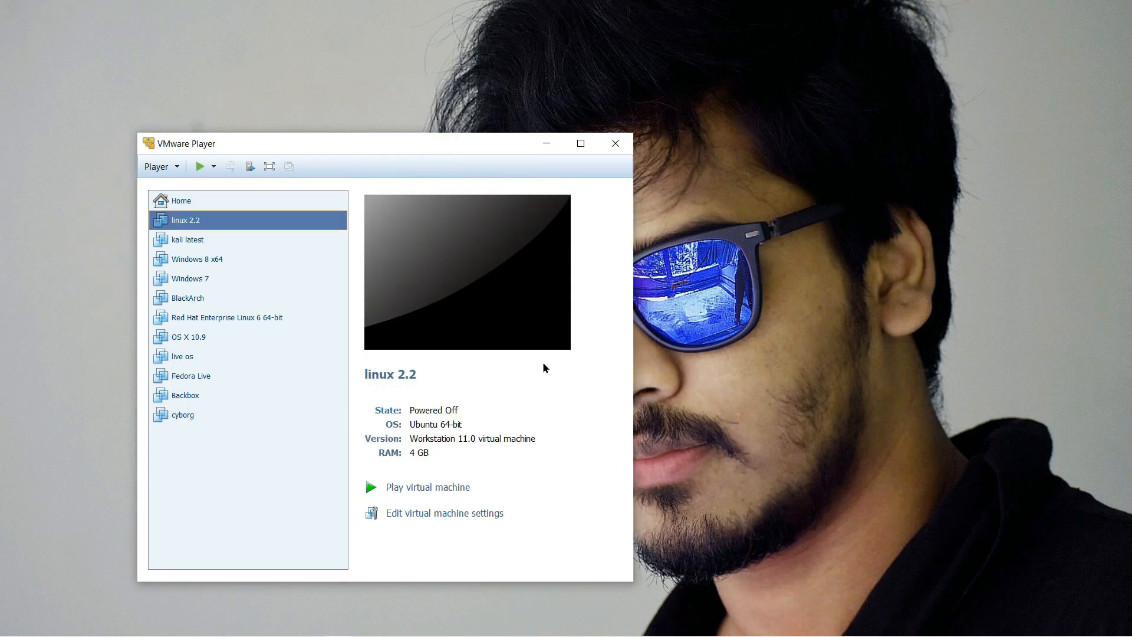
Step: Power on linux 2.2, maximize its window, and start the Kali Graphical install
right_click(198, 222)
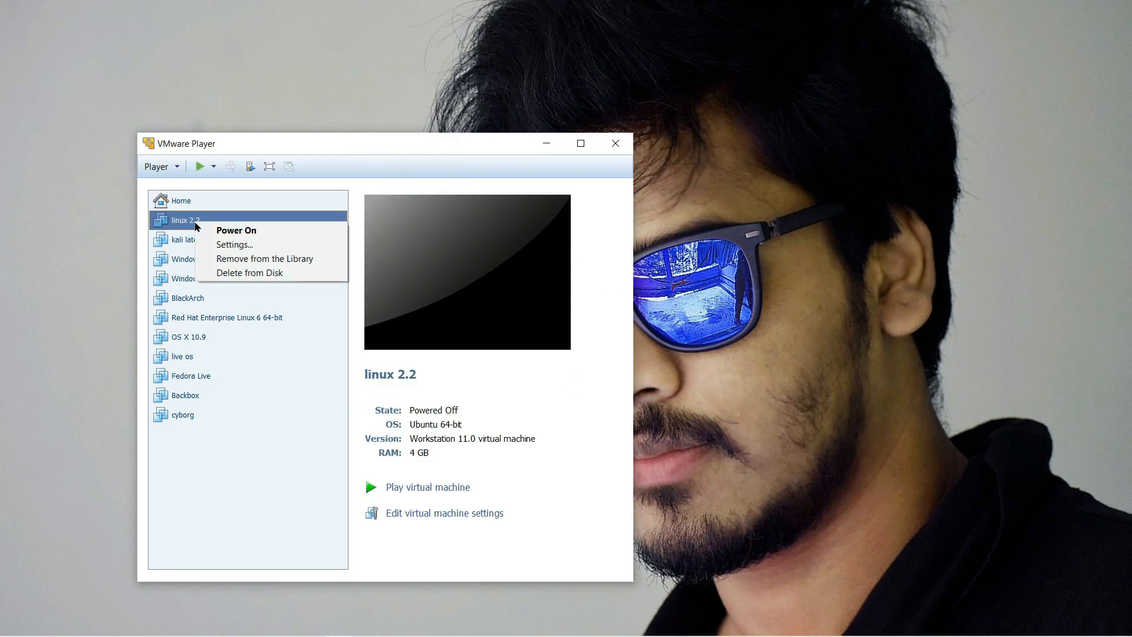
left_click(244, 234)
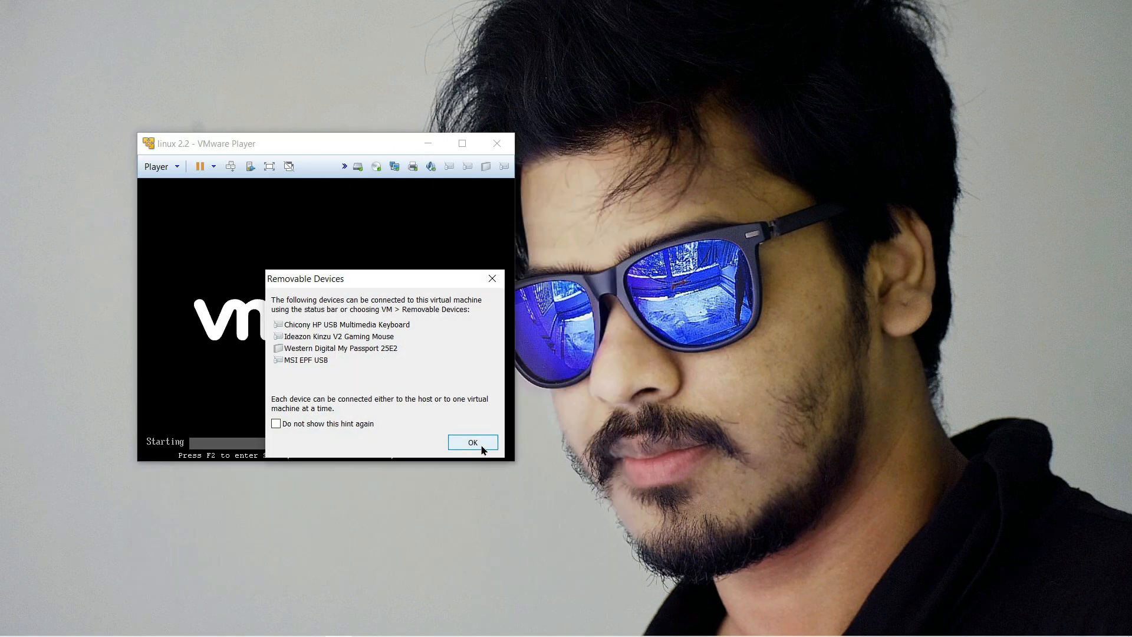
left_click(480, 446)
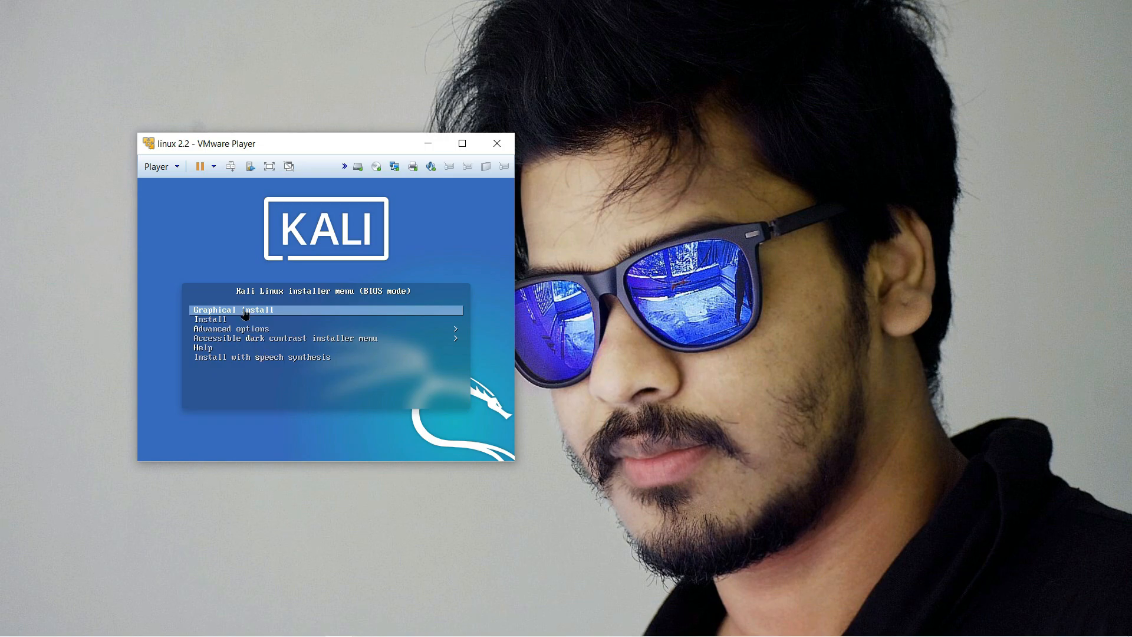
left_click(462, 144)
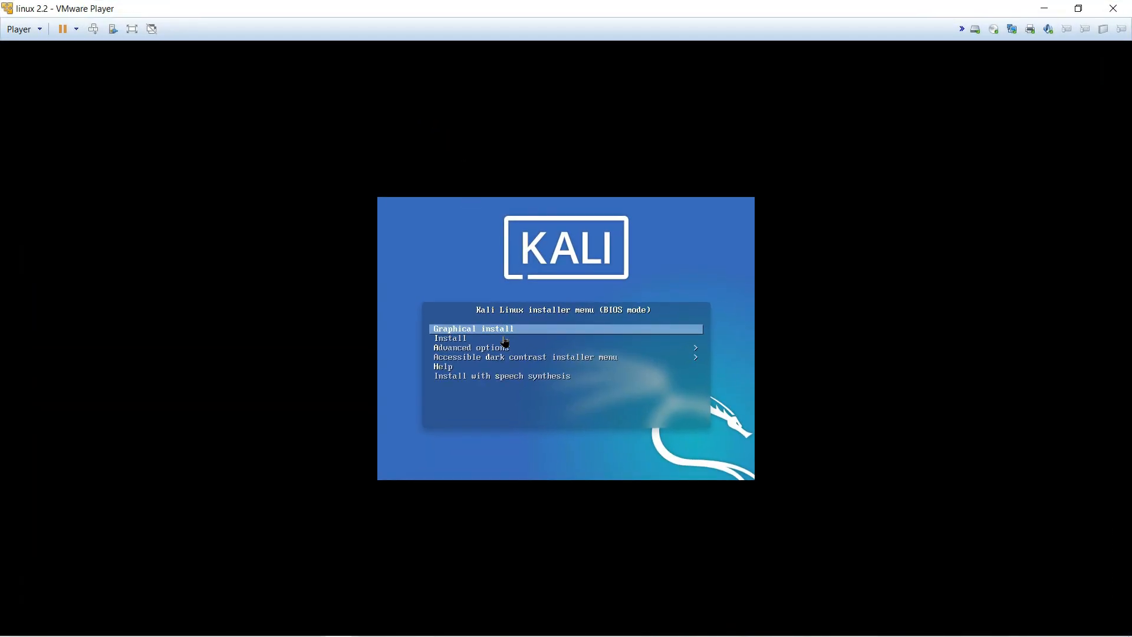
key("Down")
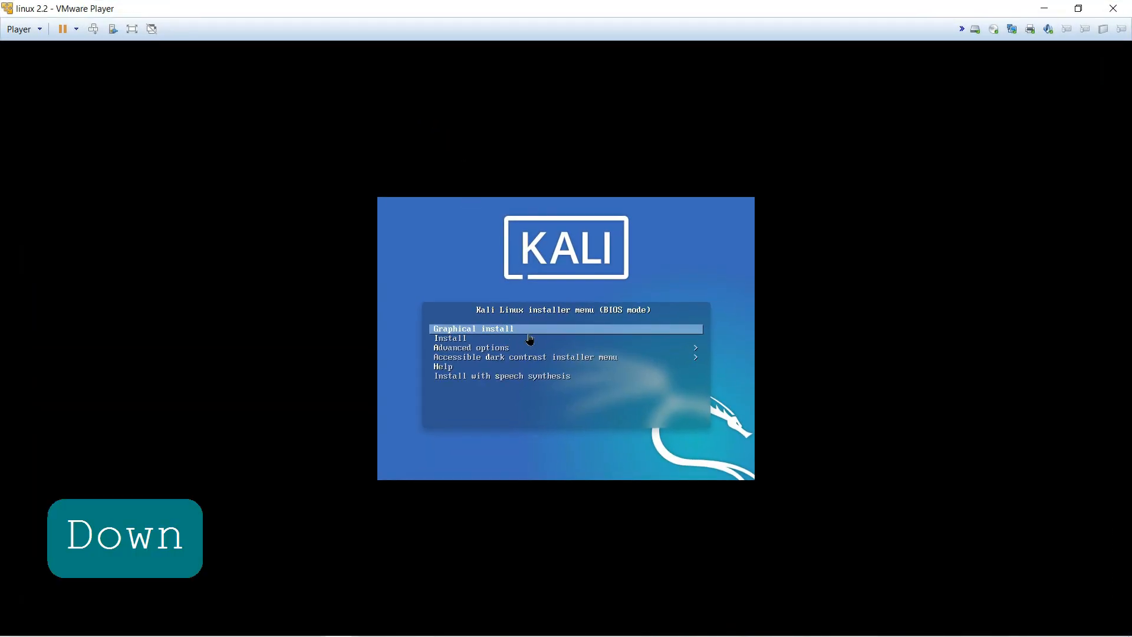
left_click(515, 331)
key("Num_Lock")
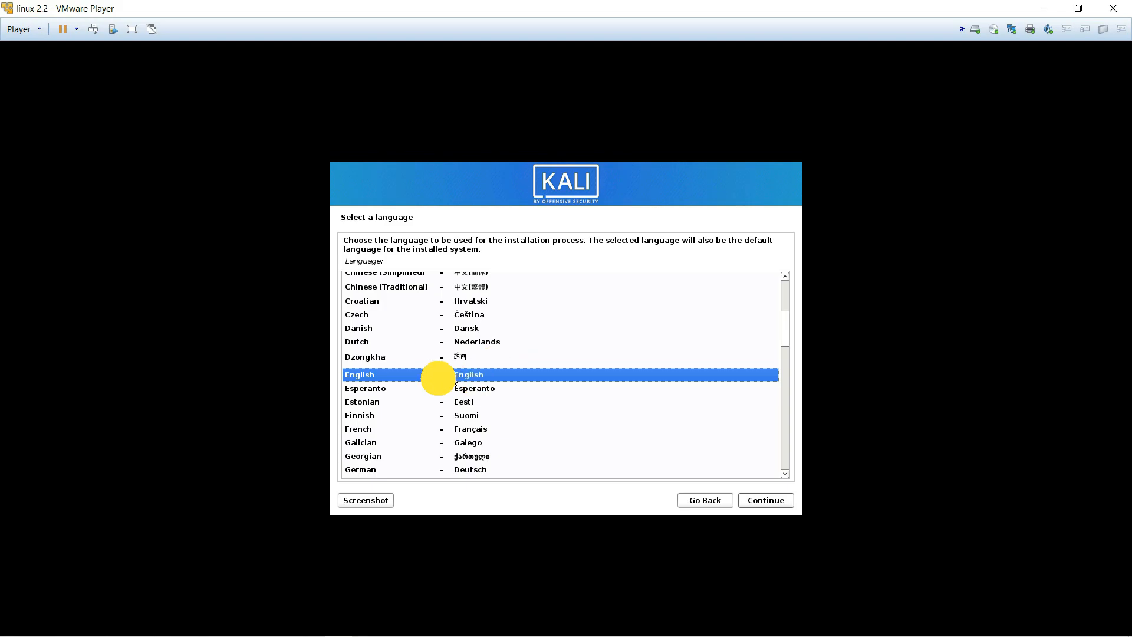
Step: Choose English as the language, India as the location, and the American English keymap
left_click(765, 499)
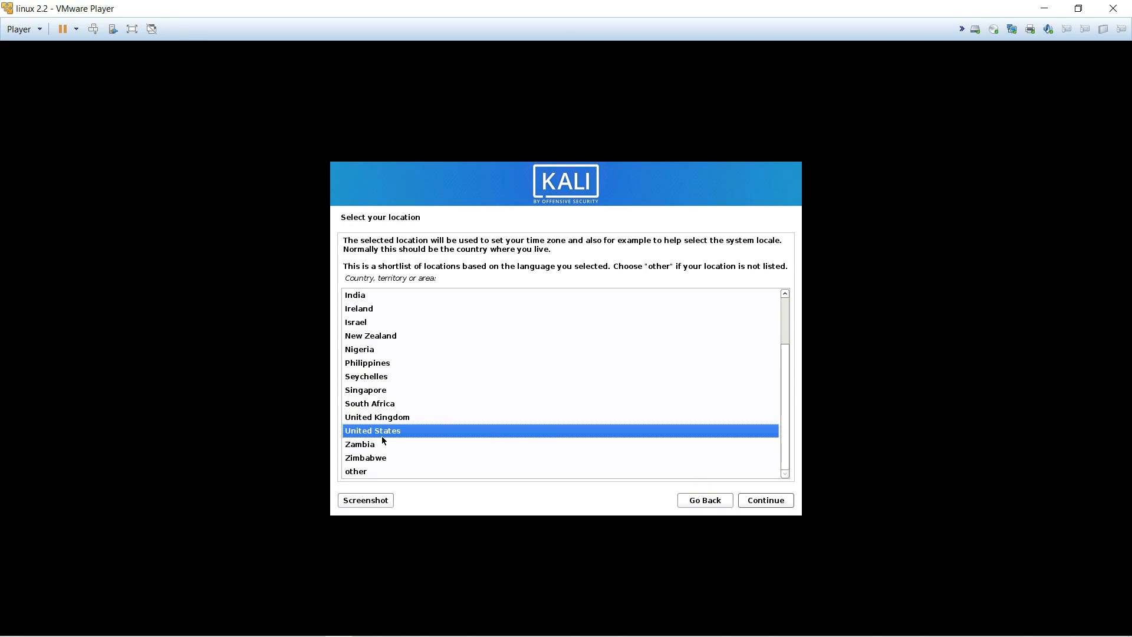
type("in")
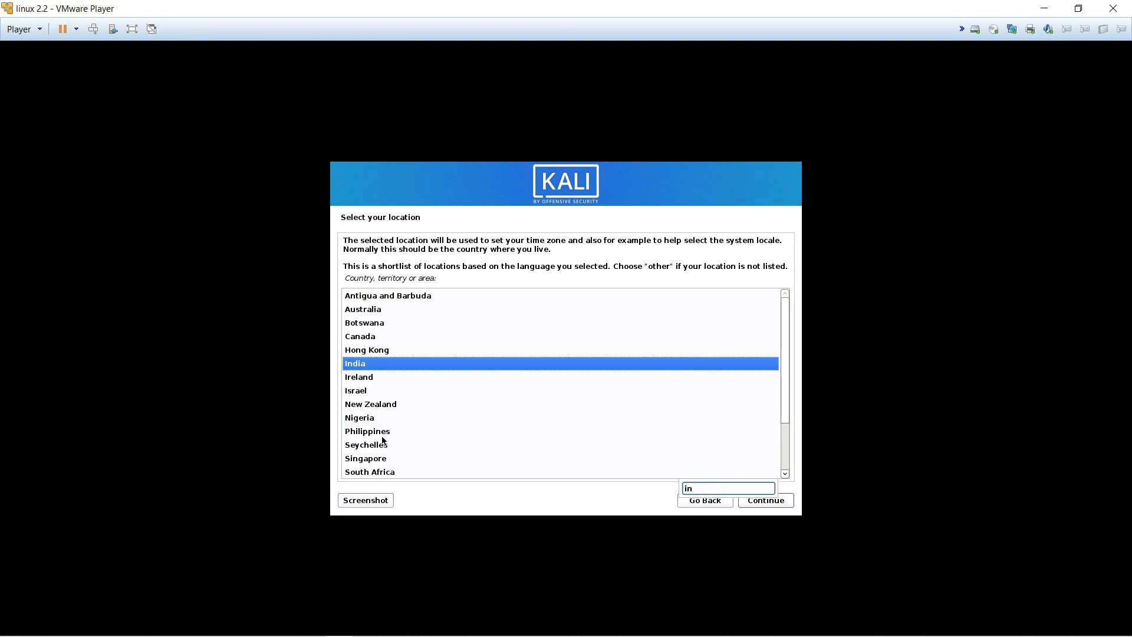
left_click(763, 502)
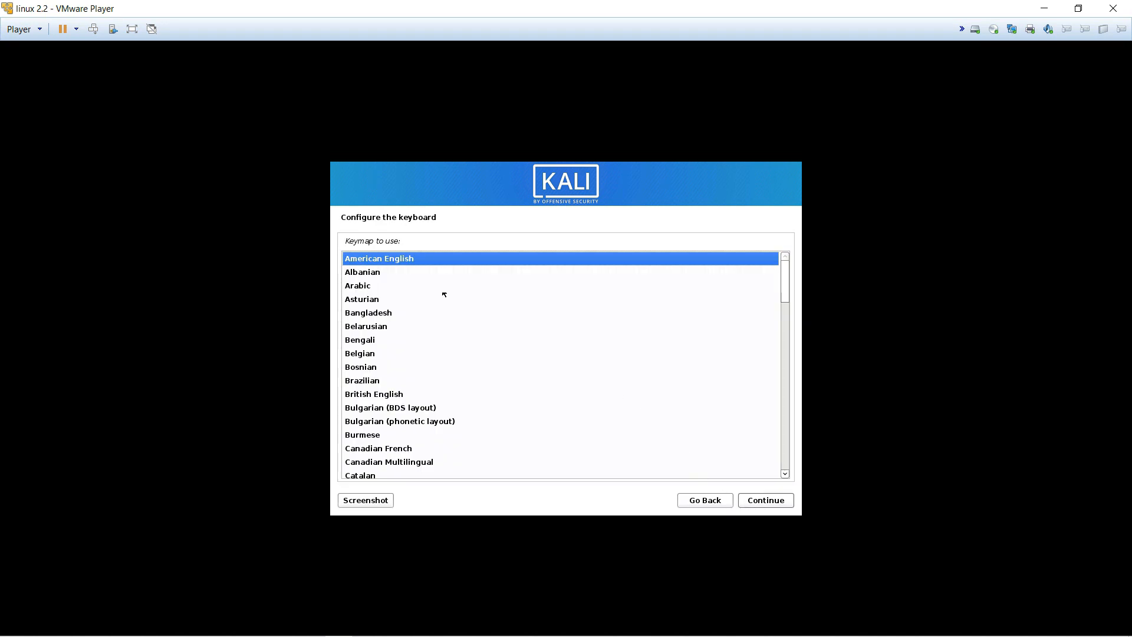
left_click(758, 503)
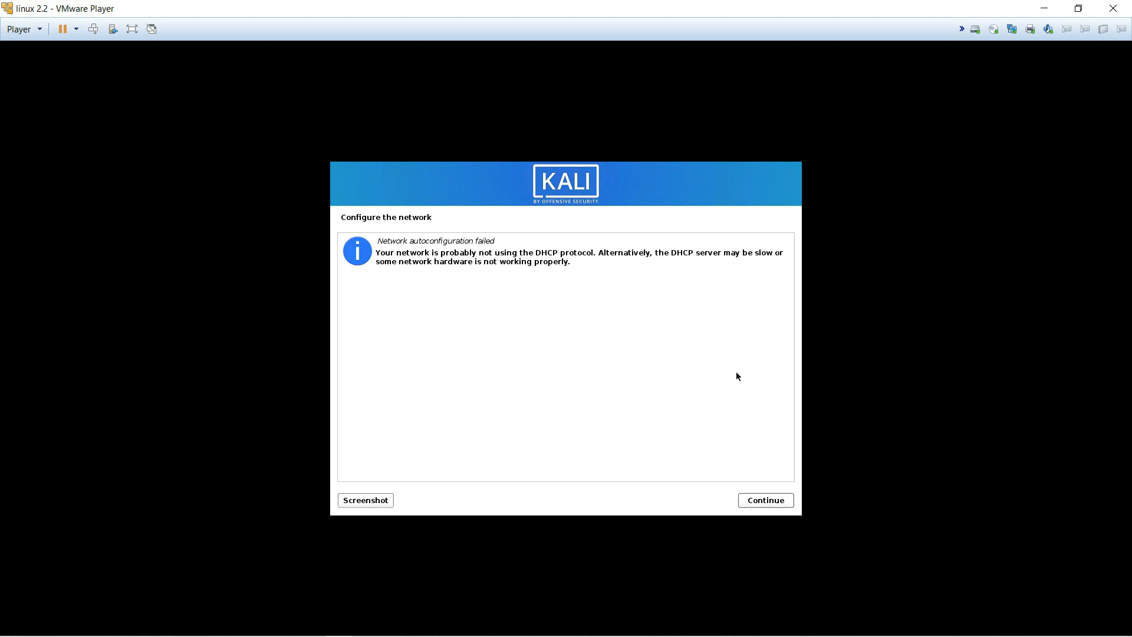
Step: Skip network configuration and keep kali as the hostname
key("Num_Lock")
key("Num_Lock")
key("Num_Lock")
left_click(756, 501)
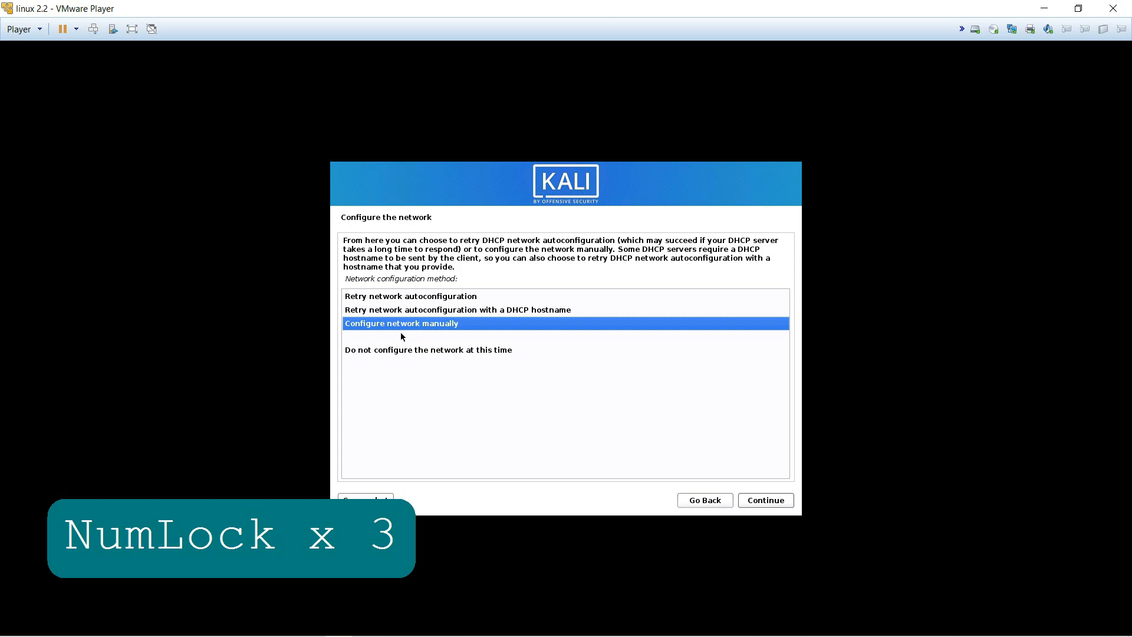
left_click(430, 353)
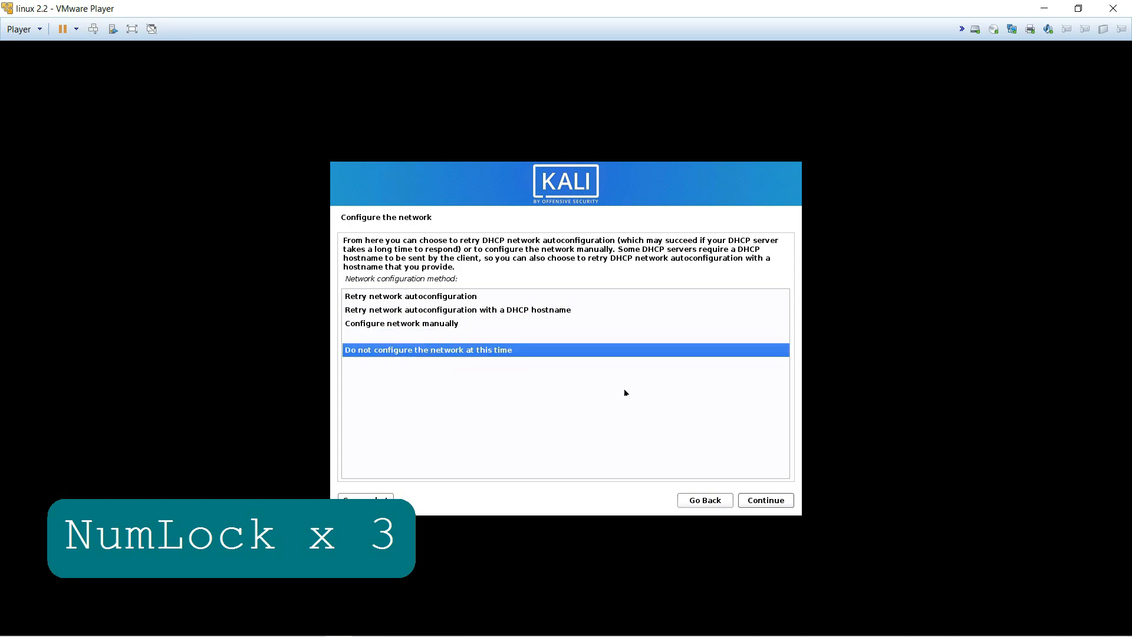
left_click(767, 501)
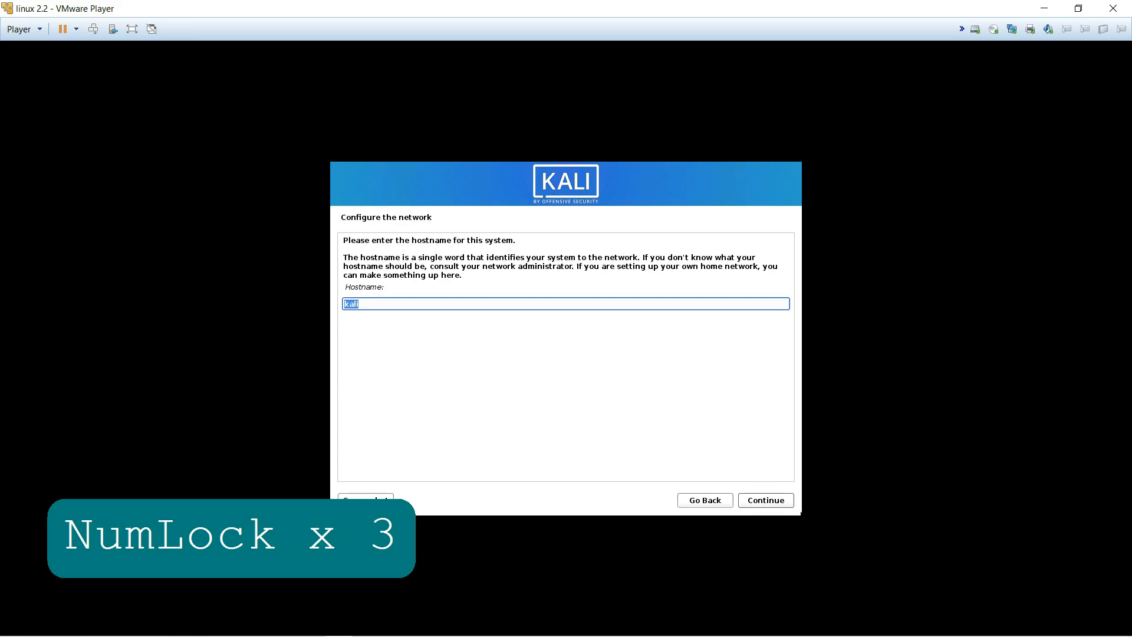
left_click(765, 502)
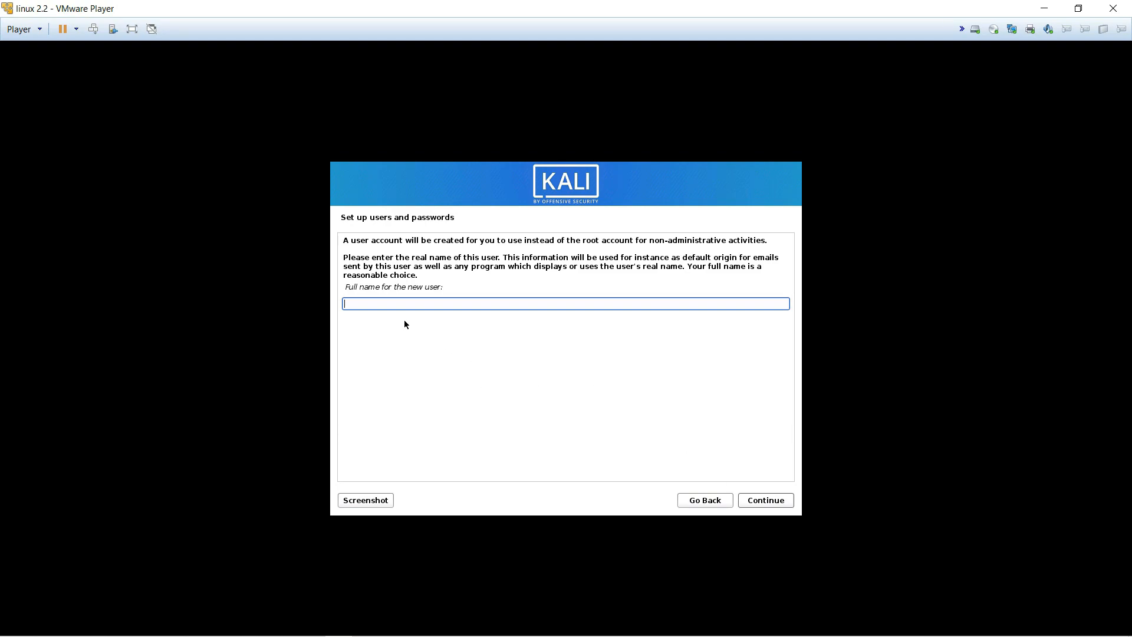
Step: Enter the user's full name, accept the suggested username, and set the account password twice
type("smart tech")
left_click(761, 500)
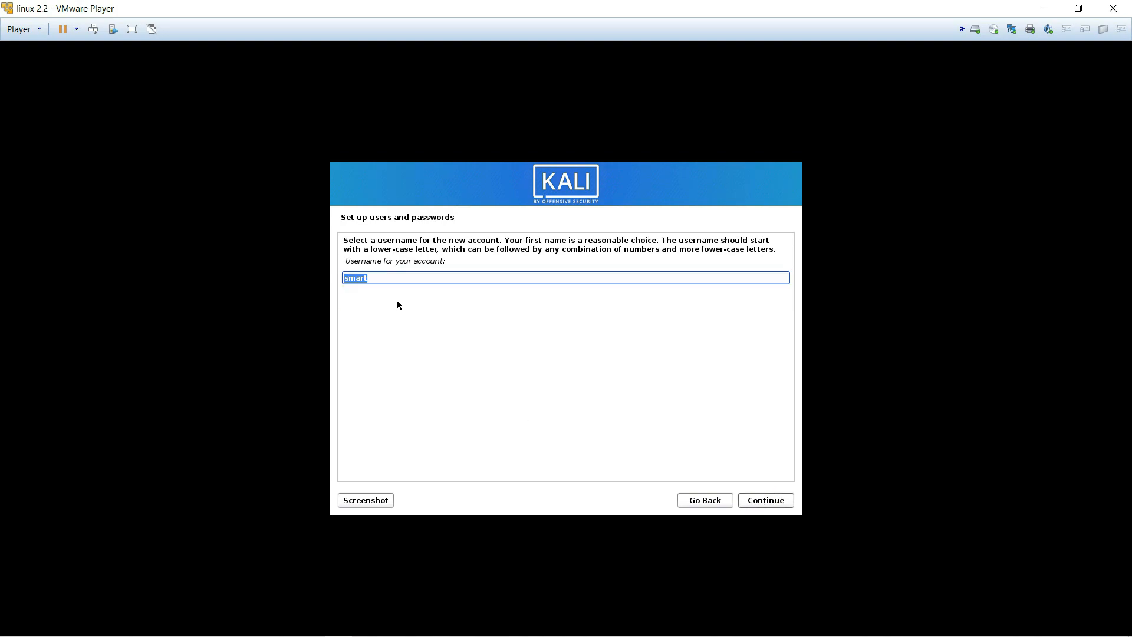
left_click(761, 502)
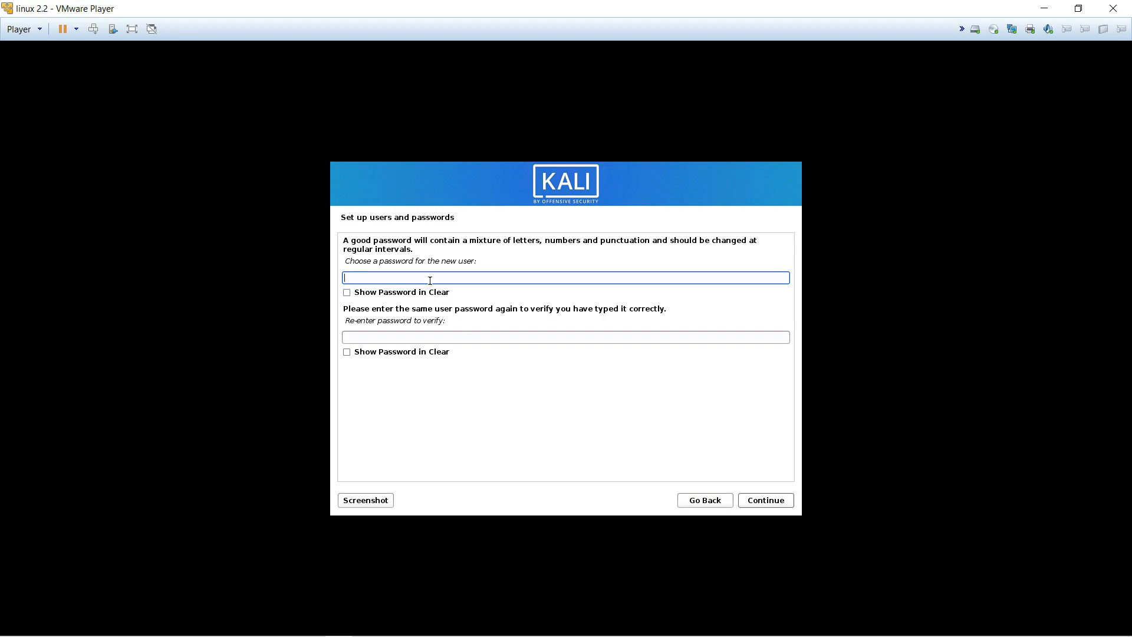
type("kali1")
left_click(389, 338)
type("kali1")
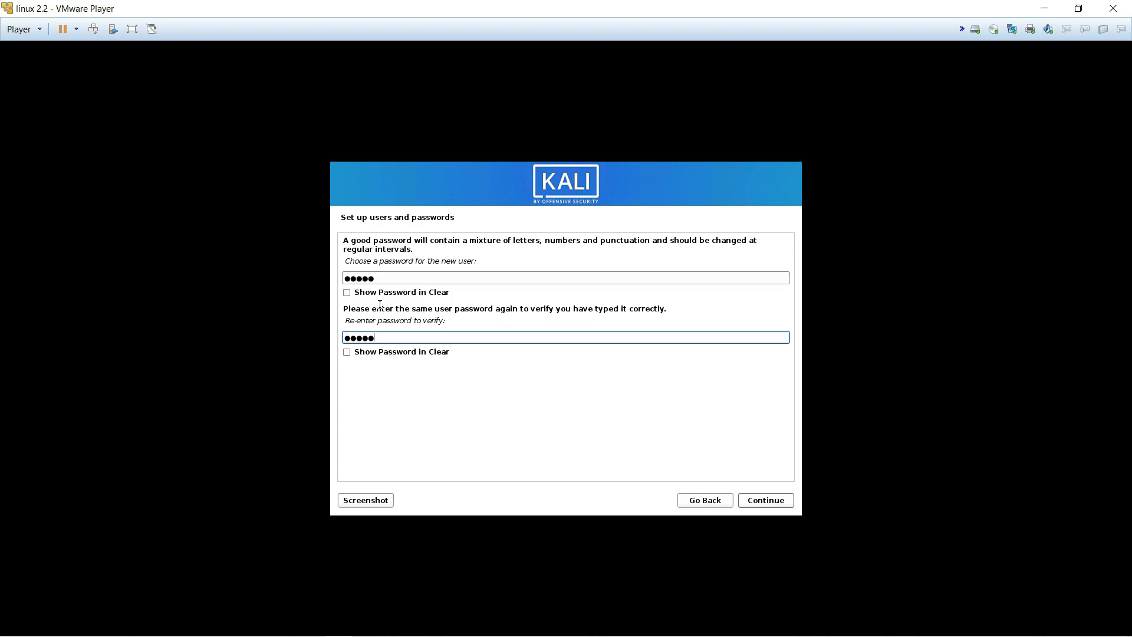
key("Num_Lock")
key("Num_Lock")
key("Num_Lock")
key("Num_Lock")
key("Num_Lock")
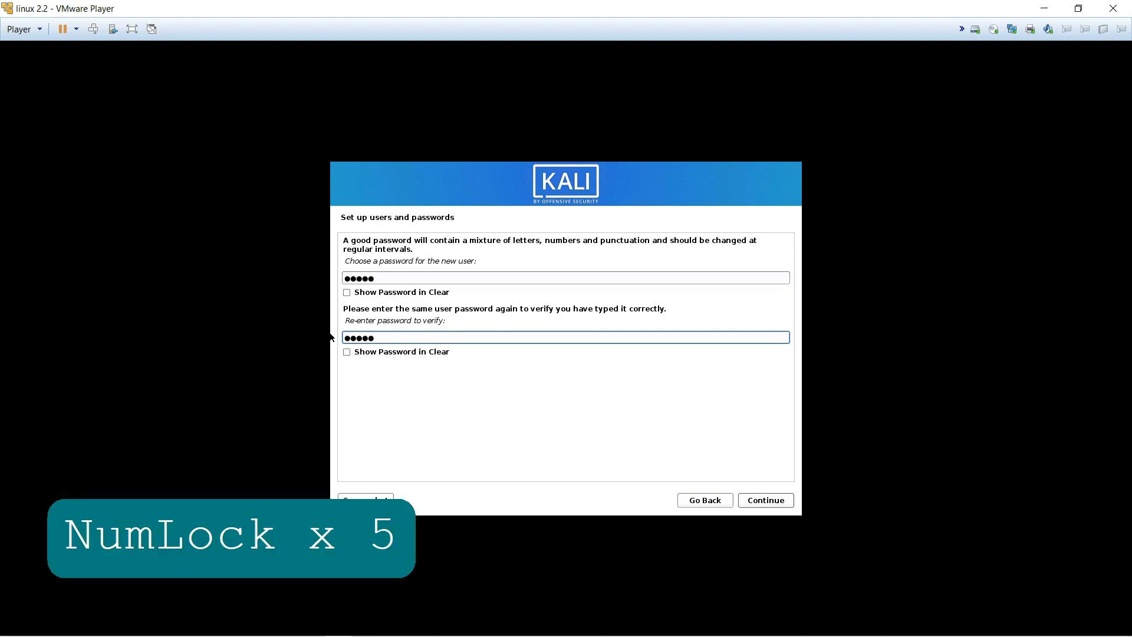
left_click(763, 502)
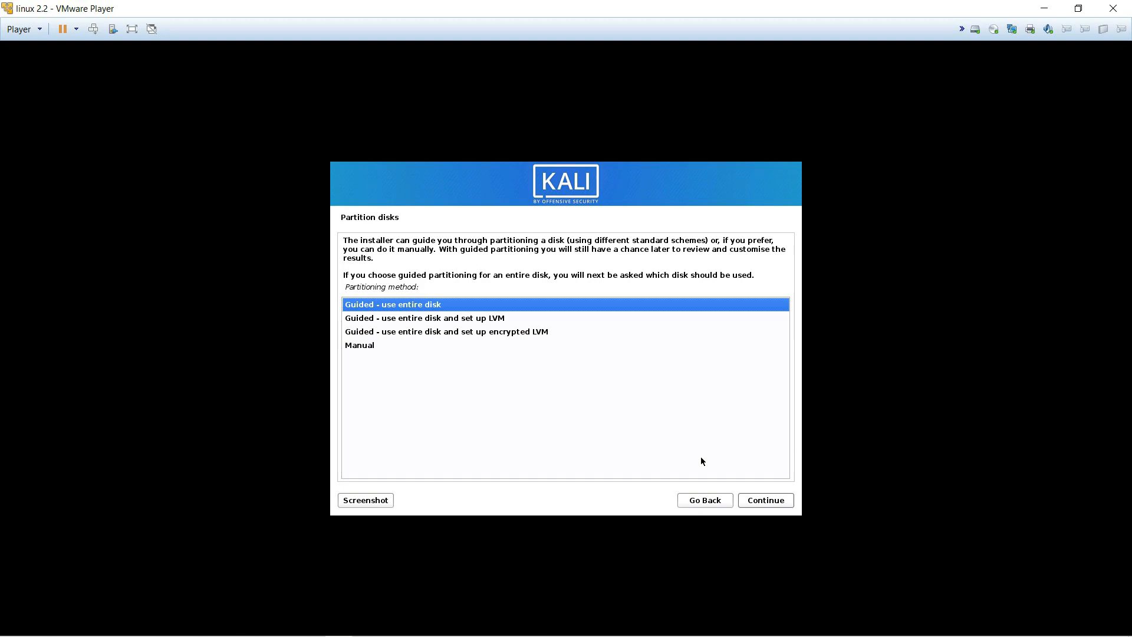
Step: Guided-partition the entire 75.2 GB disk with all files in one partition, then finish partitioning
key("Down")
key("Down")
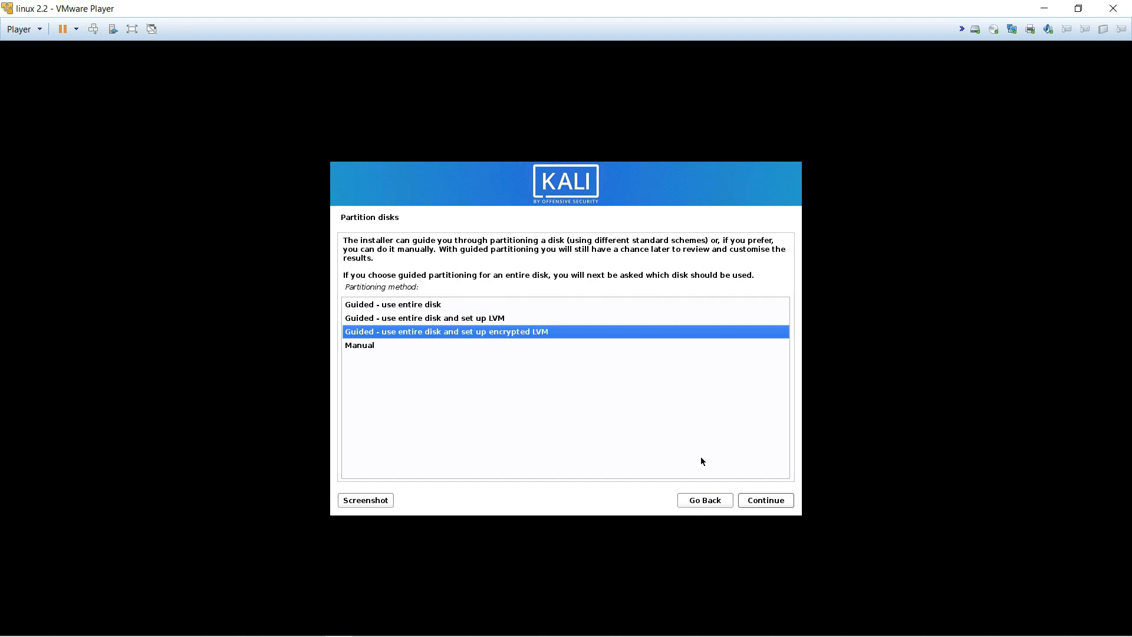
key("Up")
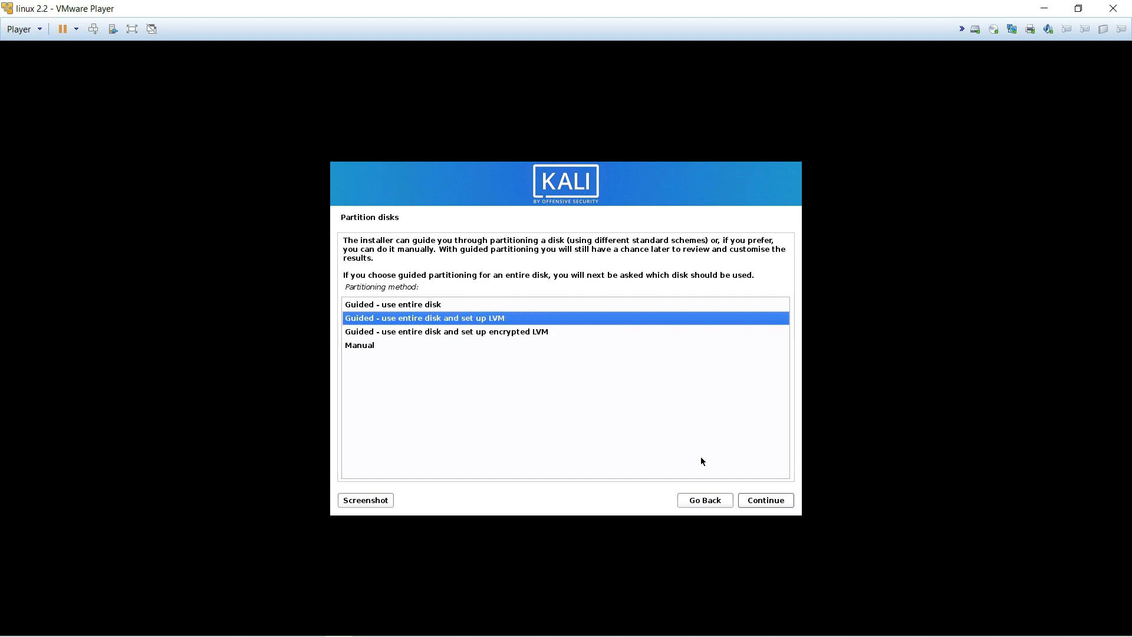
key("Up")
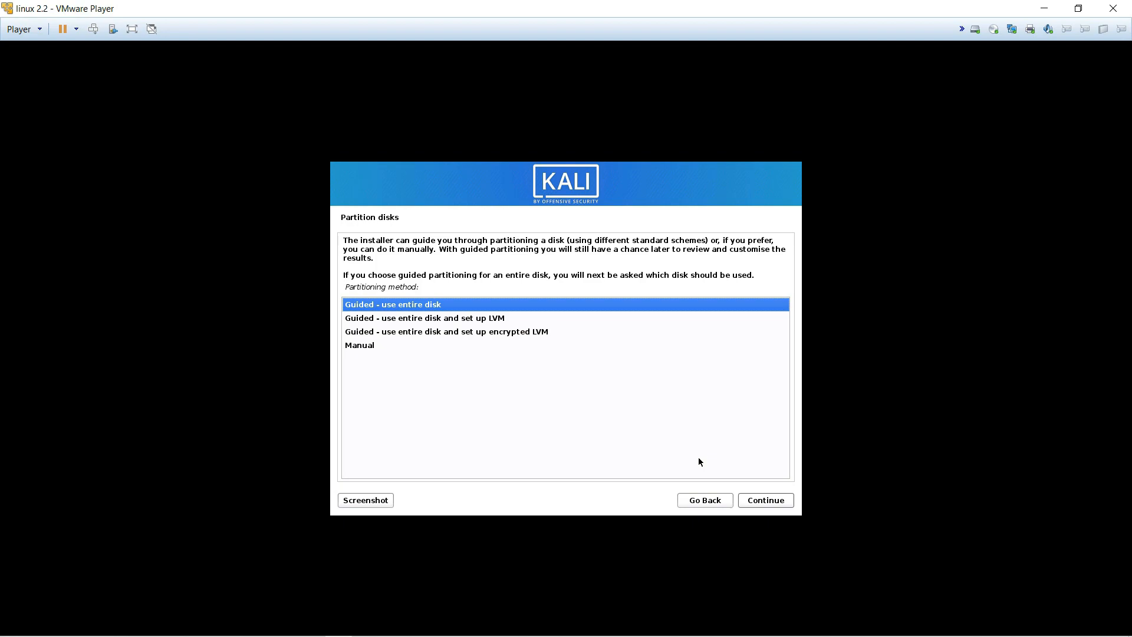
key("Return")
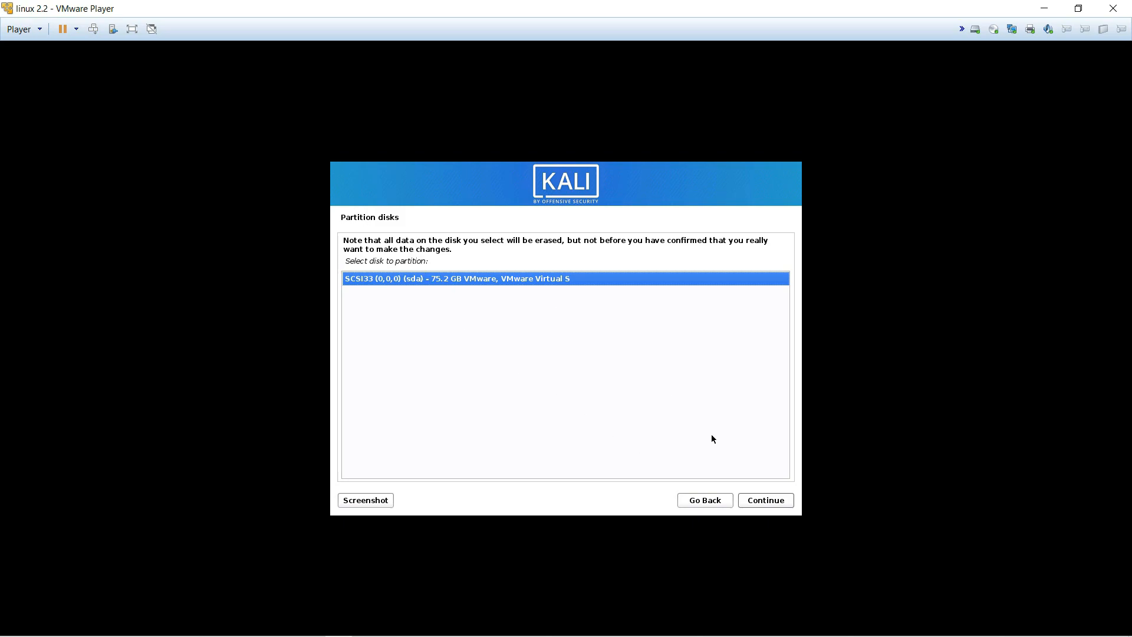
left_click(769, 499)
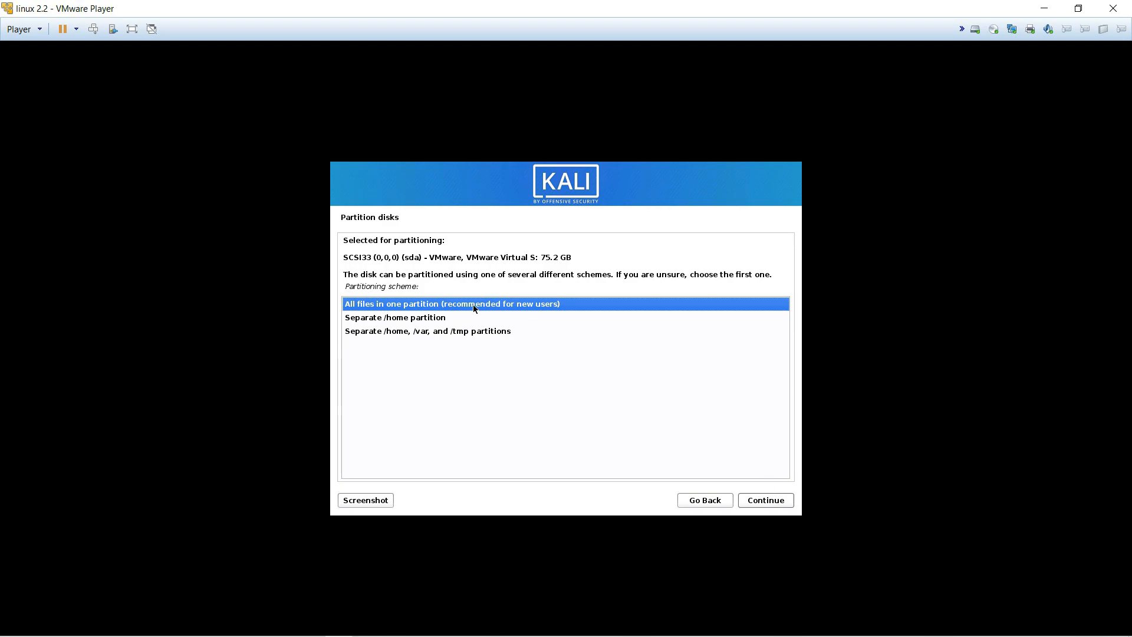
left_click(761, 498)
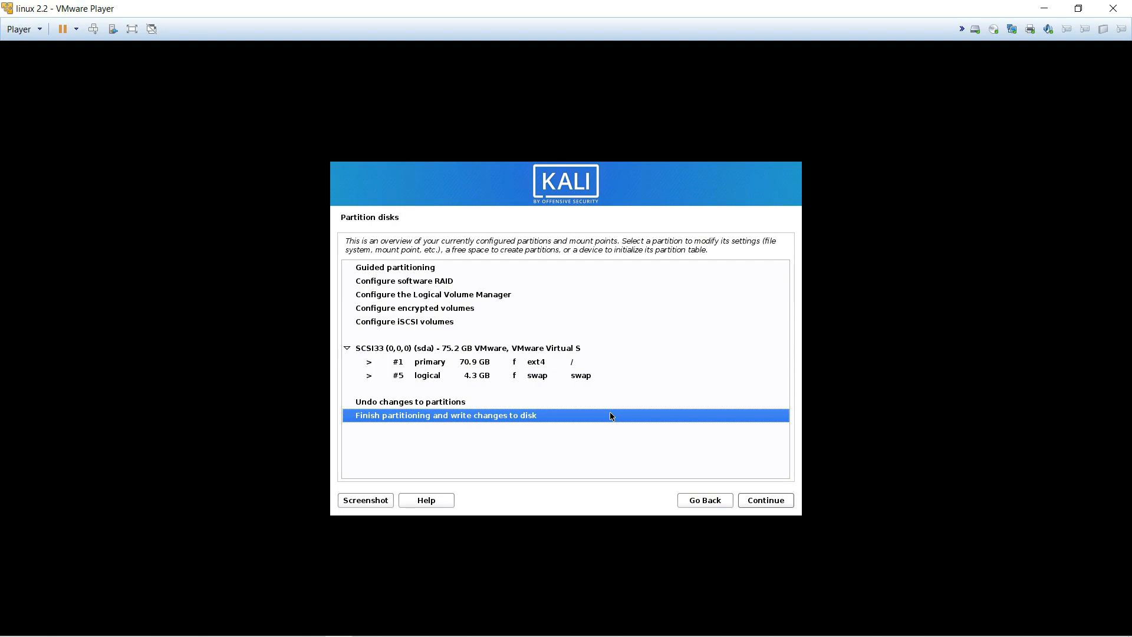
left_click(452, 416)
left_click(771, 504)
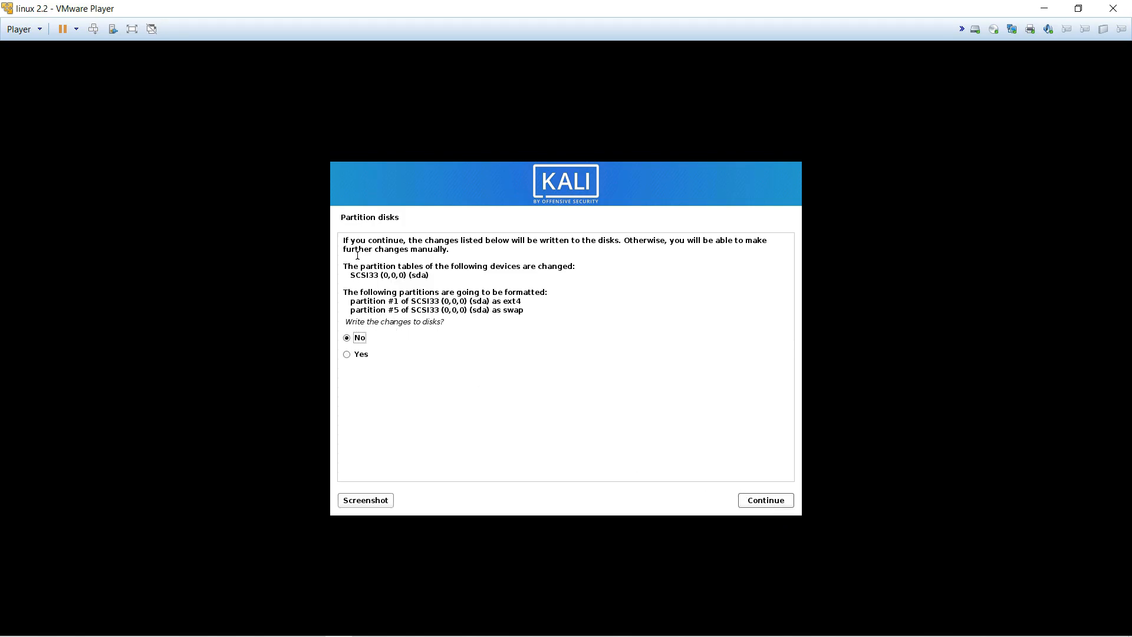
Step: Answer Yes to writing the ext4 and swap partition changes, starting the base system install
left_click_drag(361, 241, 449, 251)
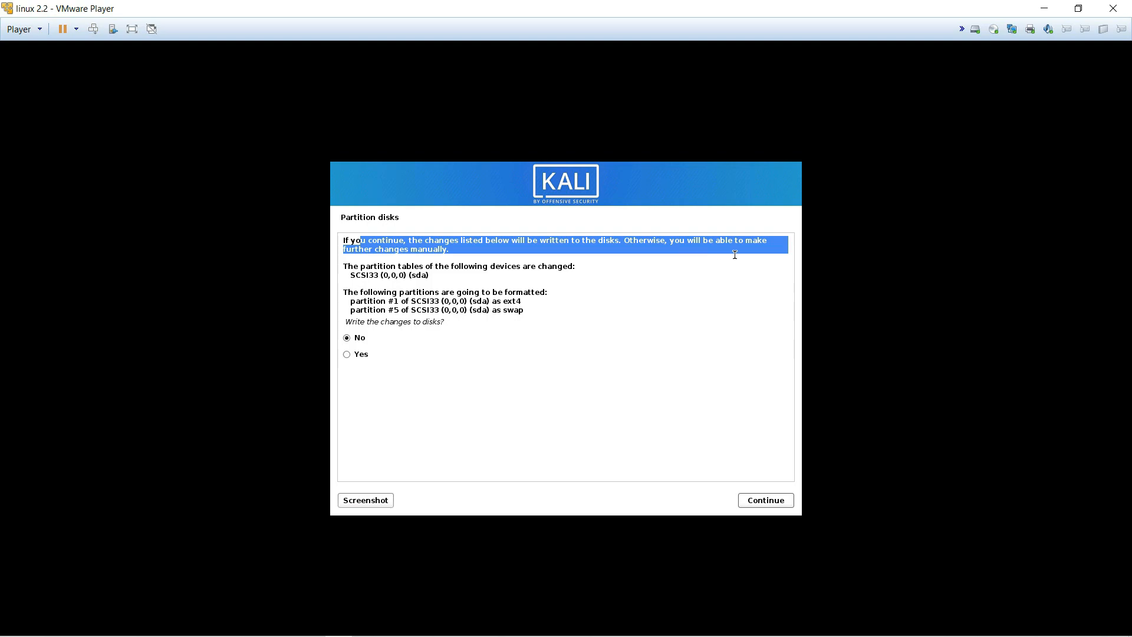
left_click_drag(352, 266, 472, 272)
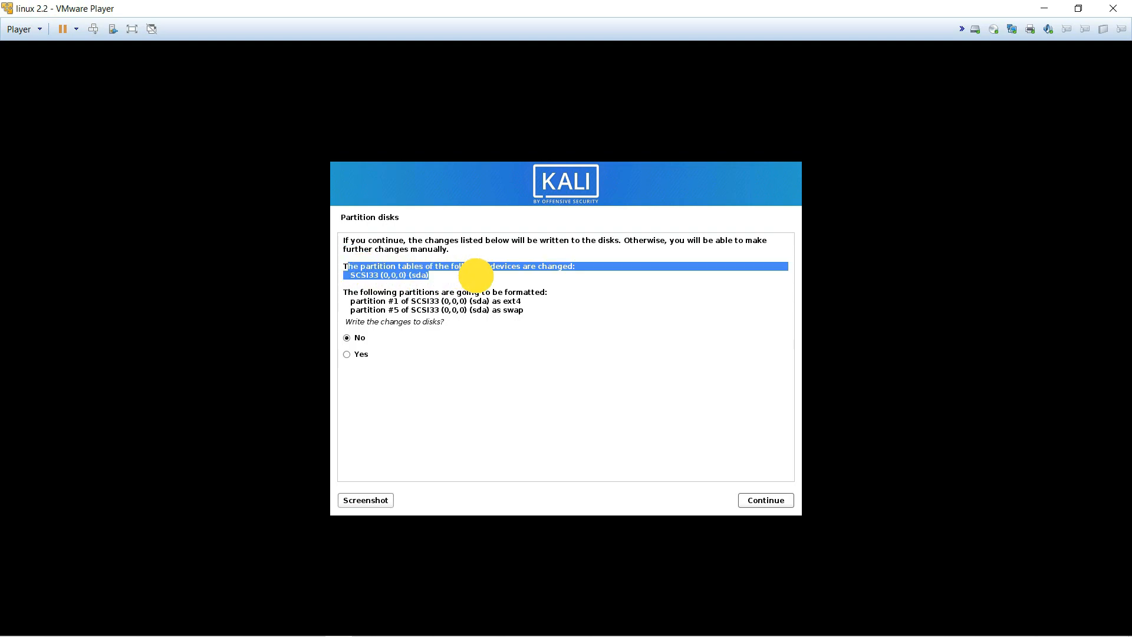
left_click_drag(352, 321, 417, 324)
left_click(345, 356)
left_click(763, 500)
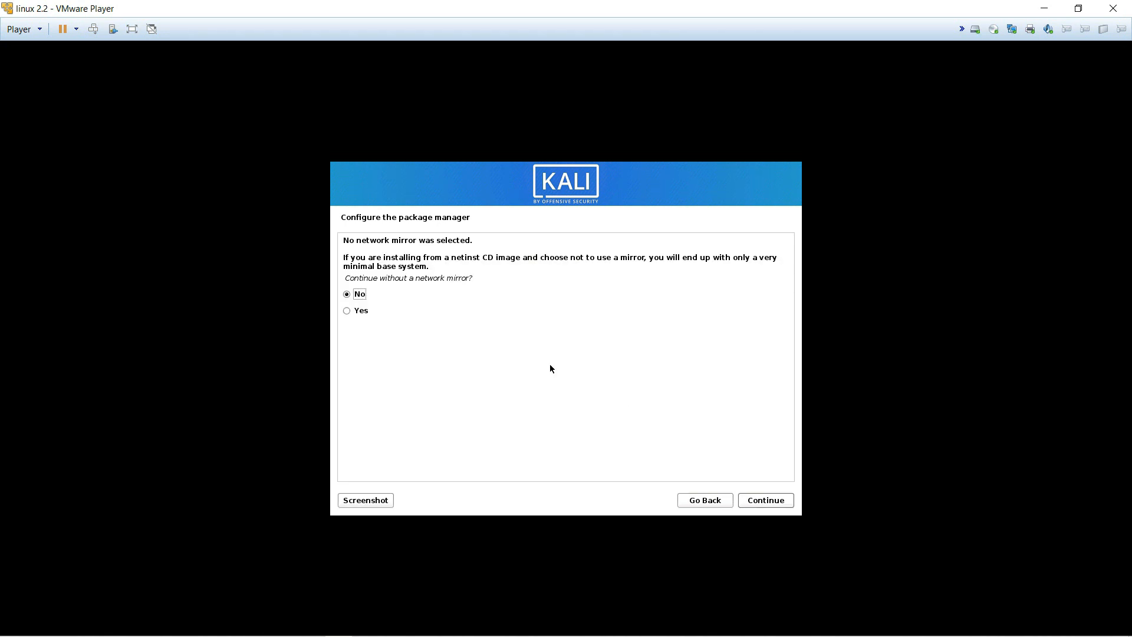
Step: Answer Yes to continuing the Kali install without a network mirror
left_click(455, 221)
key("Num_Lock")
key("Num_Lock")
key("Num_Lock")
key("Num_Lock")
key("Num_Lock")
key("Num_Lock")
key("Num_Lock")
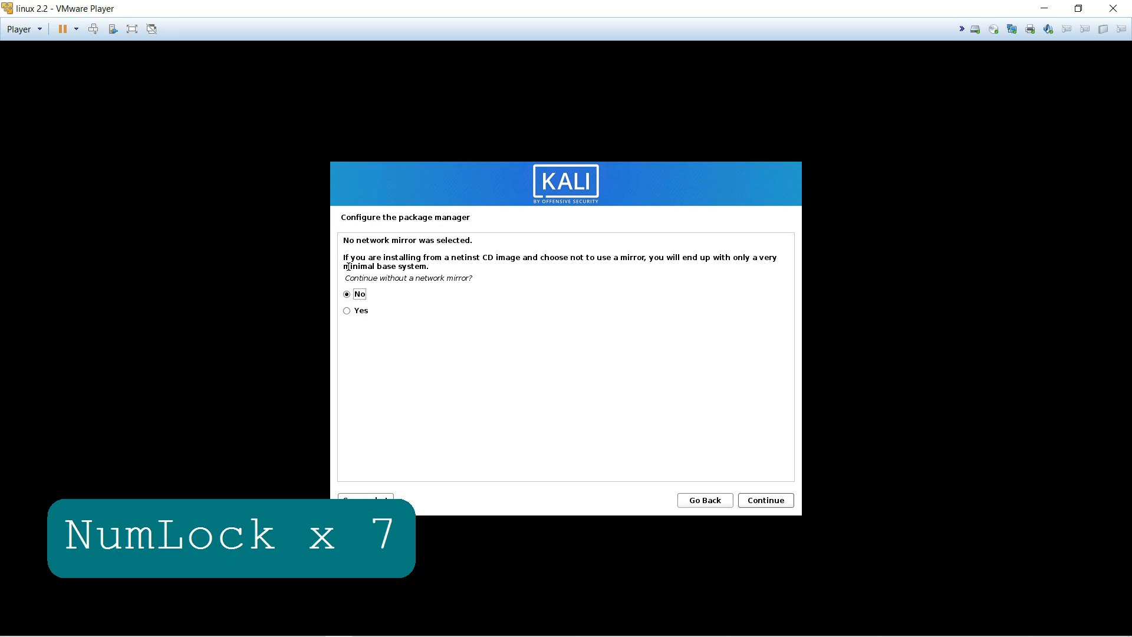
left_click_drag(350, 266, 508, 268)
left_click(613, 263)
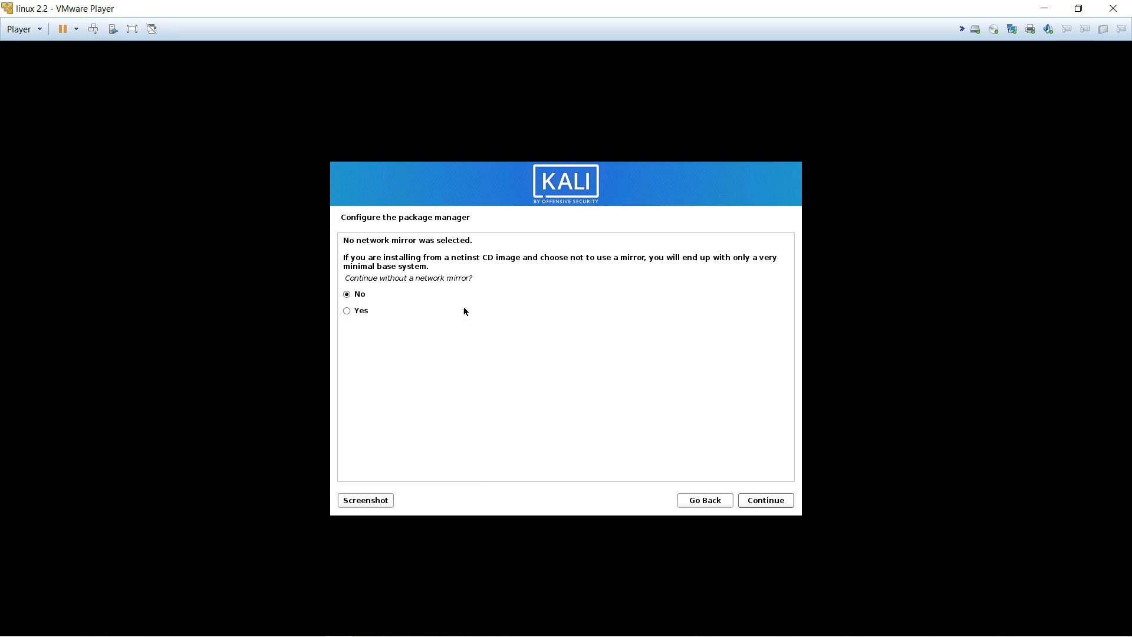
key("Num_Lock")
key("Num_Lock")
key("Num_Lock")
key("Num_Lock")
key("Num_Lock")
key("Num_Lock")
key("Num_Lock")
key("Num_Lock")
key("Num_Lock")
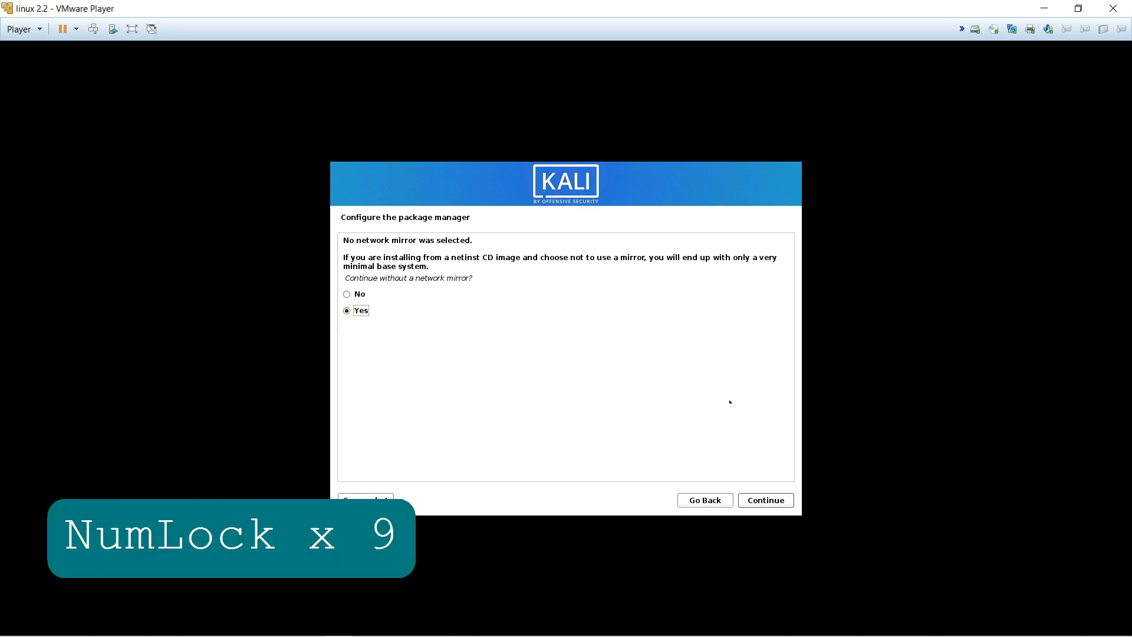
left_click(769, 501)
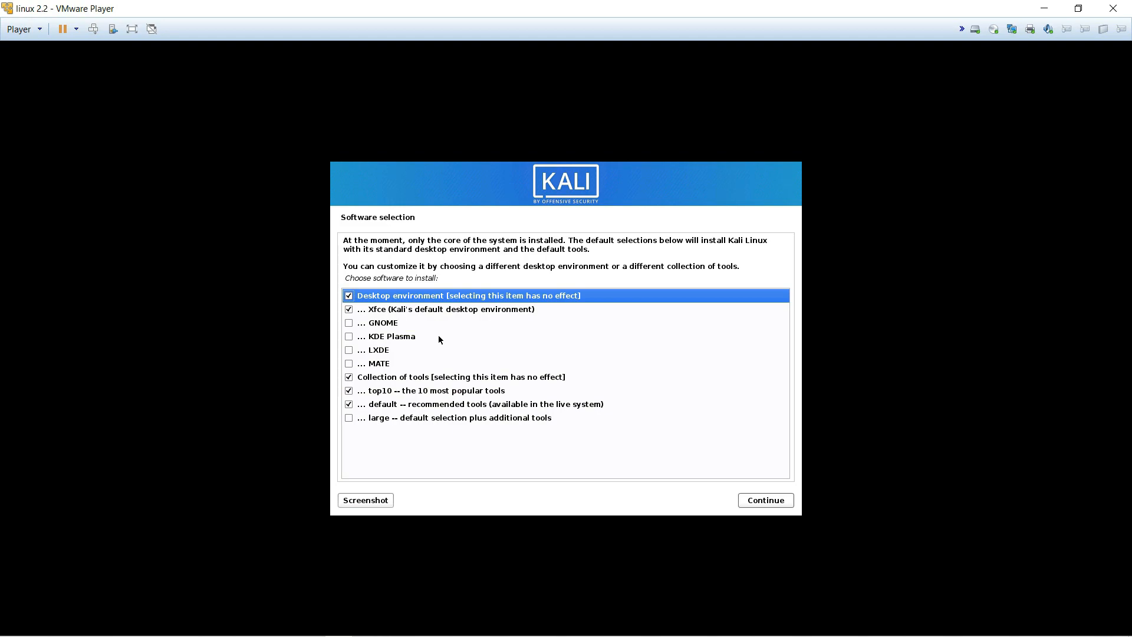
Step: Keep the default Xfce, top10 and default tools selection and start the software installation
left_click_drag(343, 240, 587, 253)
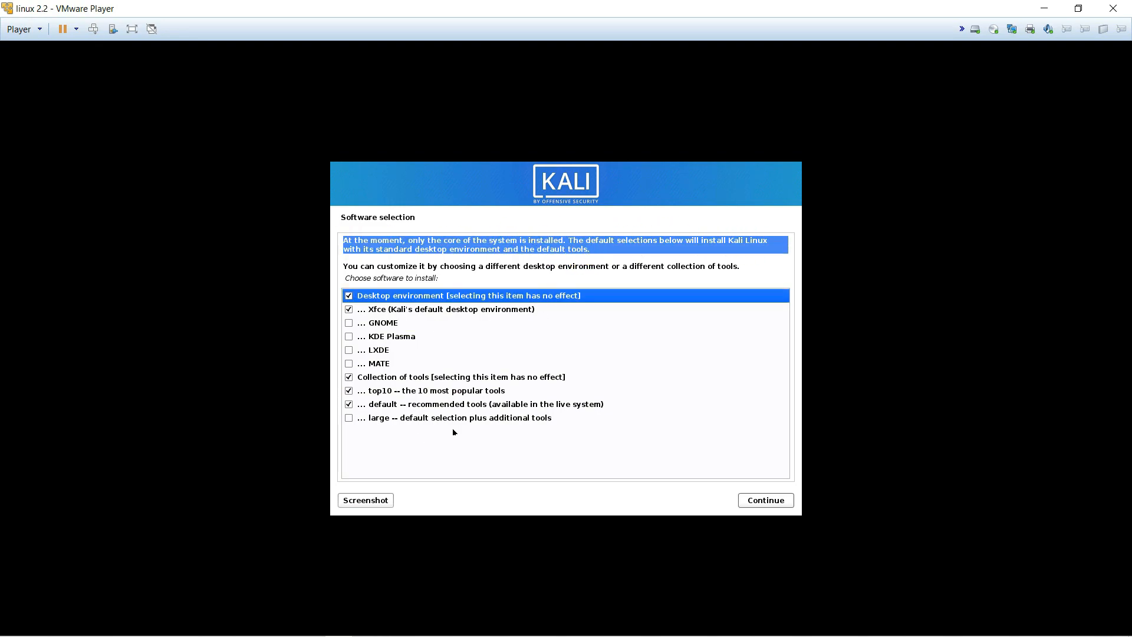
left_click(758, 504)
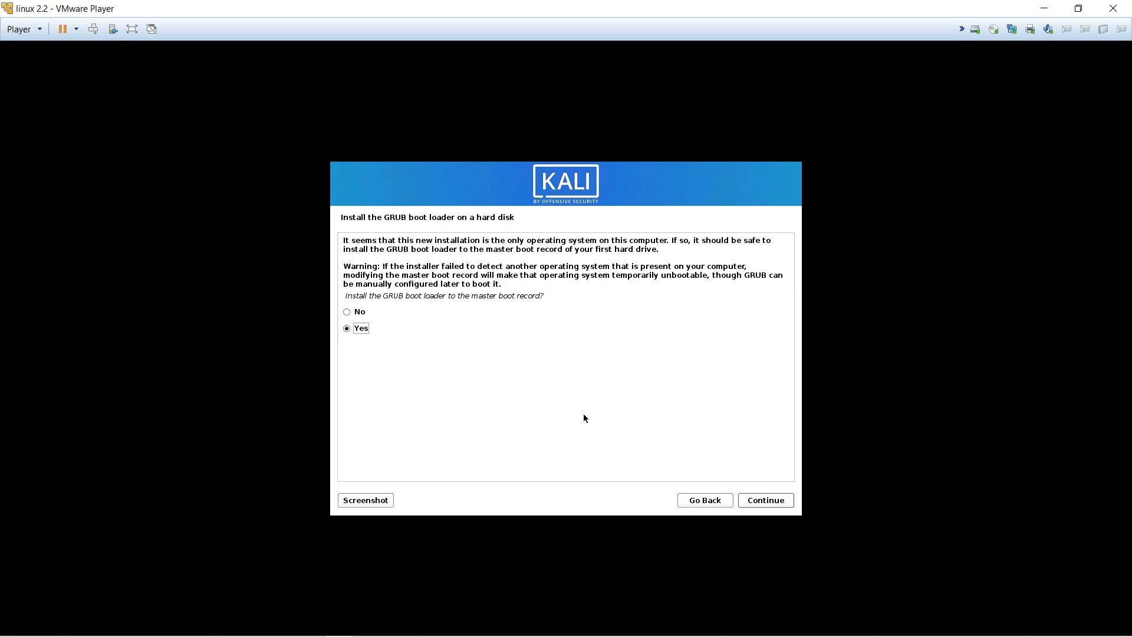
Step: Install the GRUB boot loader to the master boot record on /dev/sda
key("Num_Lock")
key("Num_Lock")
key("Num_Lock")
key("Num_Lock")
key("Num_Lock")
key("Num_Lock")
key("Num_Lock")
key("Num_Lock")
key("Num_Lock")
key("Num_Lock")
key("Num_Lock")
key("Num_Lock")
key("Num_Lock")
left_click_drag(359, 242, 548, 249)
left_click(775, 502)
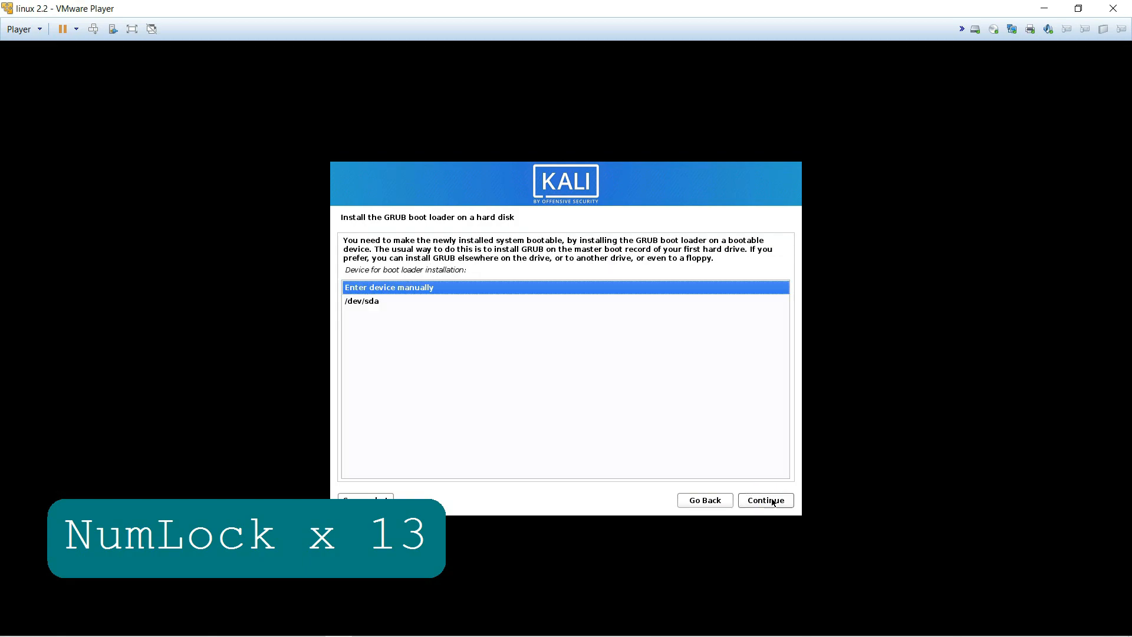
left_click(362, 302)
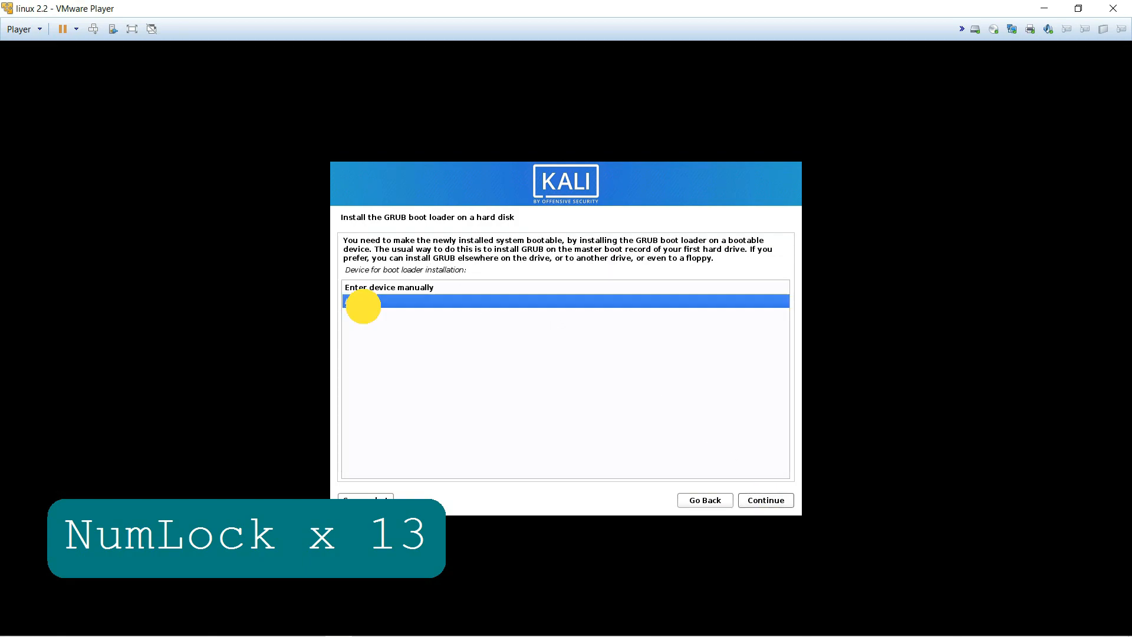
left_click(773, 500)
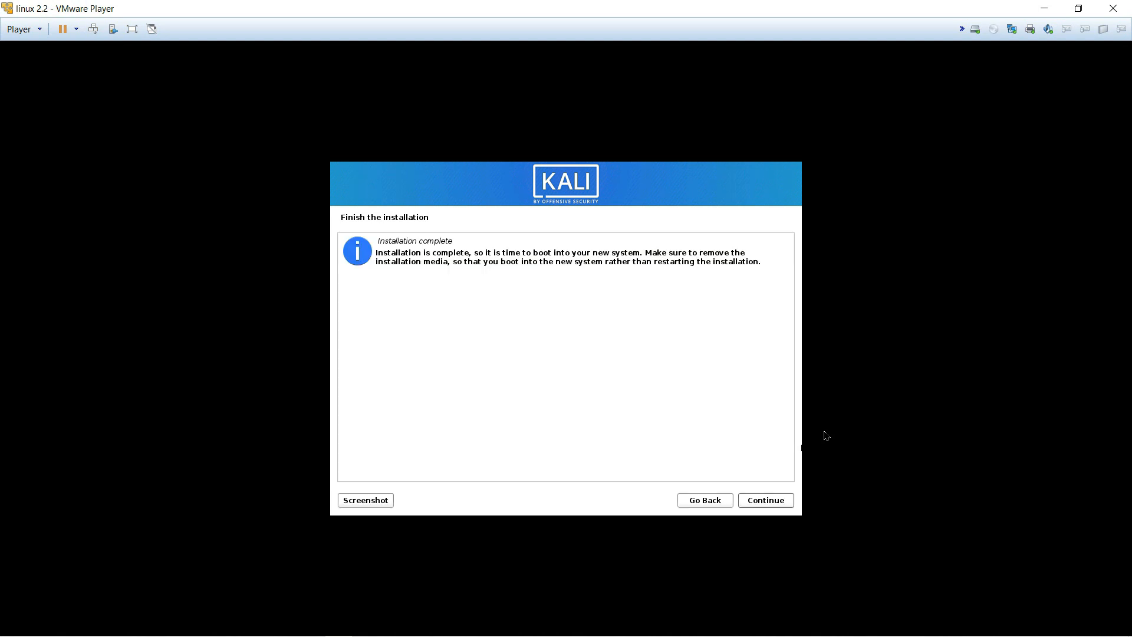
Step: Continue from the Installation complete page to reboot into the new Kali system
left_click(765, 502)
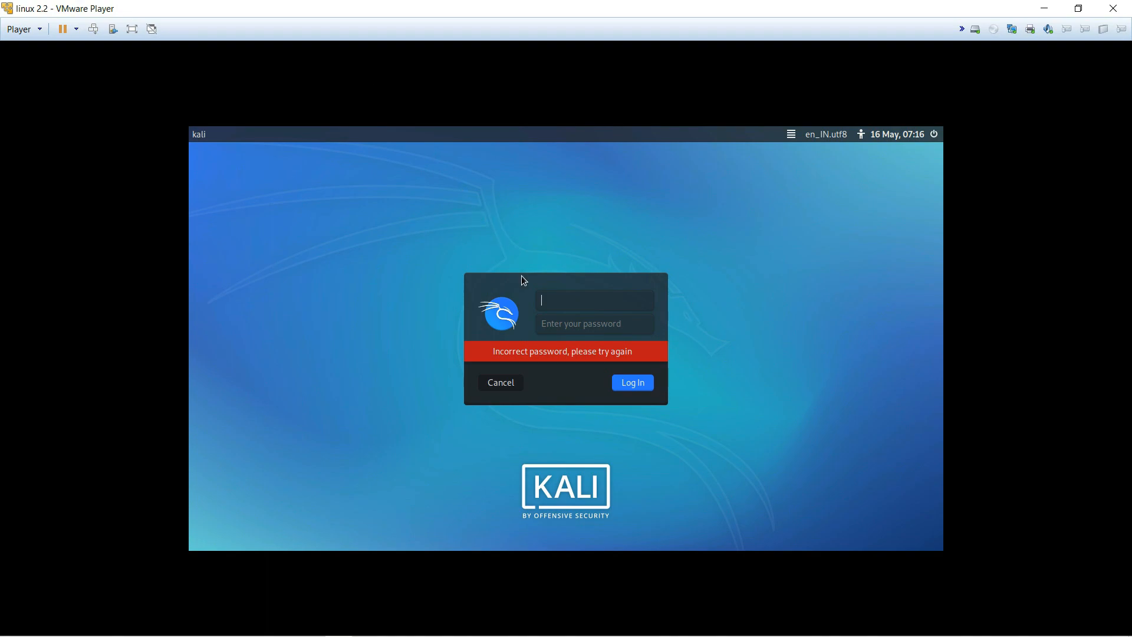
Step: Sign in at the Kali login screen with the user's username and password
type("smart")
left_click(580, 324)
type("kal")
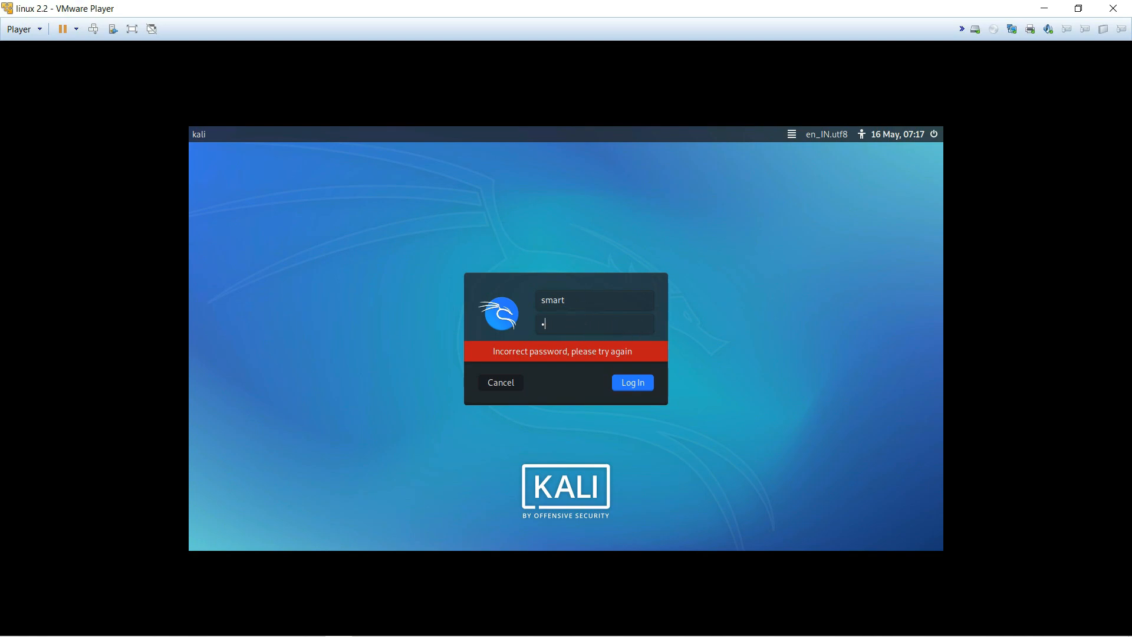
type("i")
key("Return")
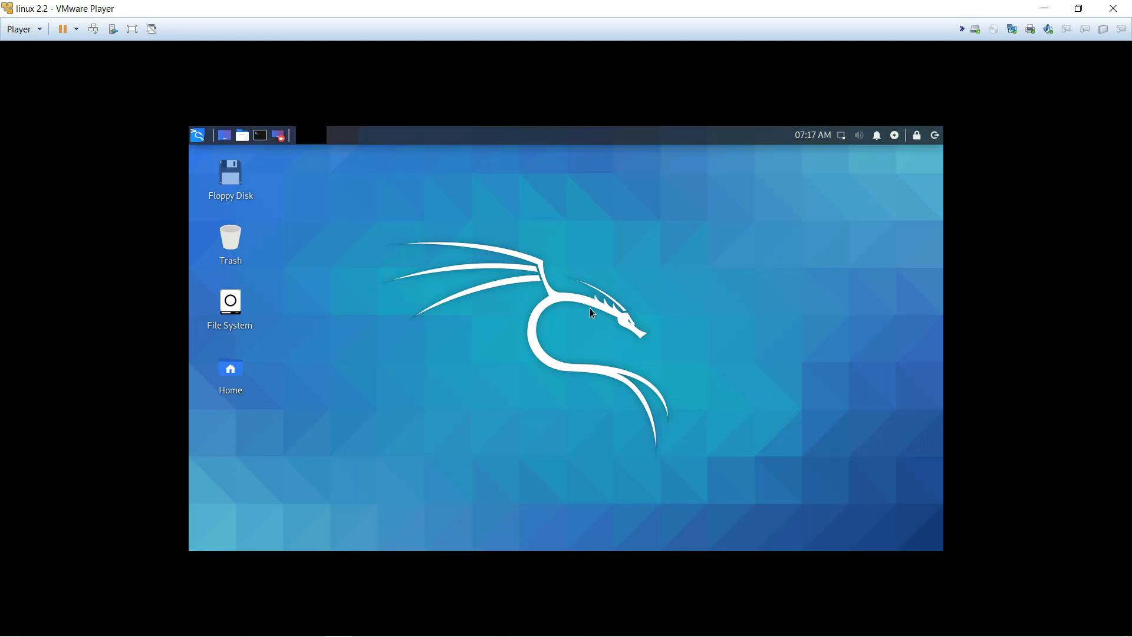
Step: Open a terminal from the panel and run pwd to print the current directory
left_click(259, 135)
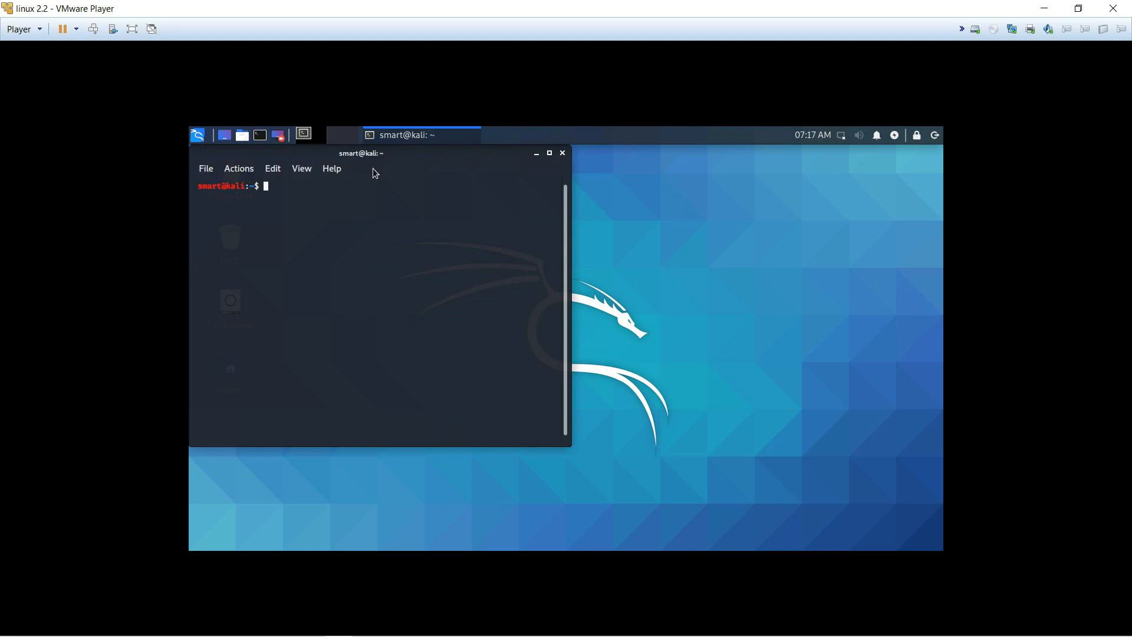
left_click(424, 197)
type("pwd")
key("Return")
left_click_drag(489, 299, 417, 289)
double_click(630, 352)
left_click(598, 362)
right_click(201, 135)
left_click(202, 134)
Step: Browse the applications menu categories (Information Gathering through Social Engineering Tools), close it, and minimize the player
left_click(200, 135)
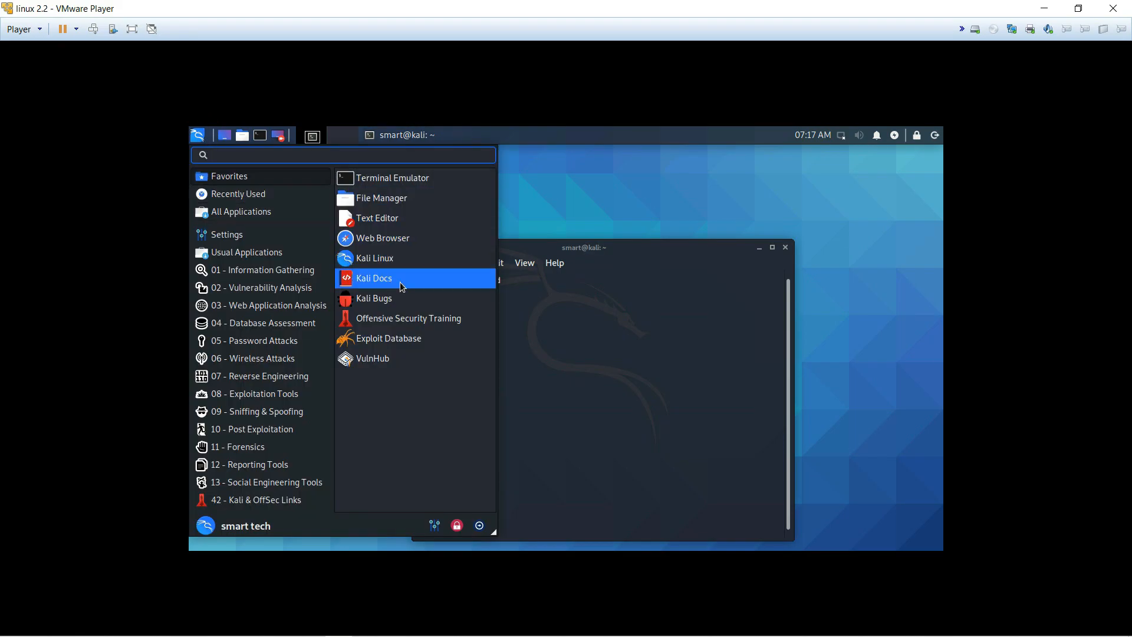
left_click(211, 248)
left_click(235, 270)
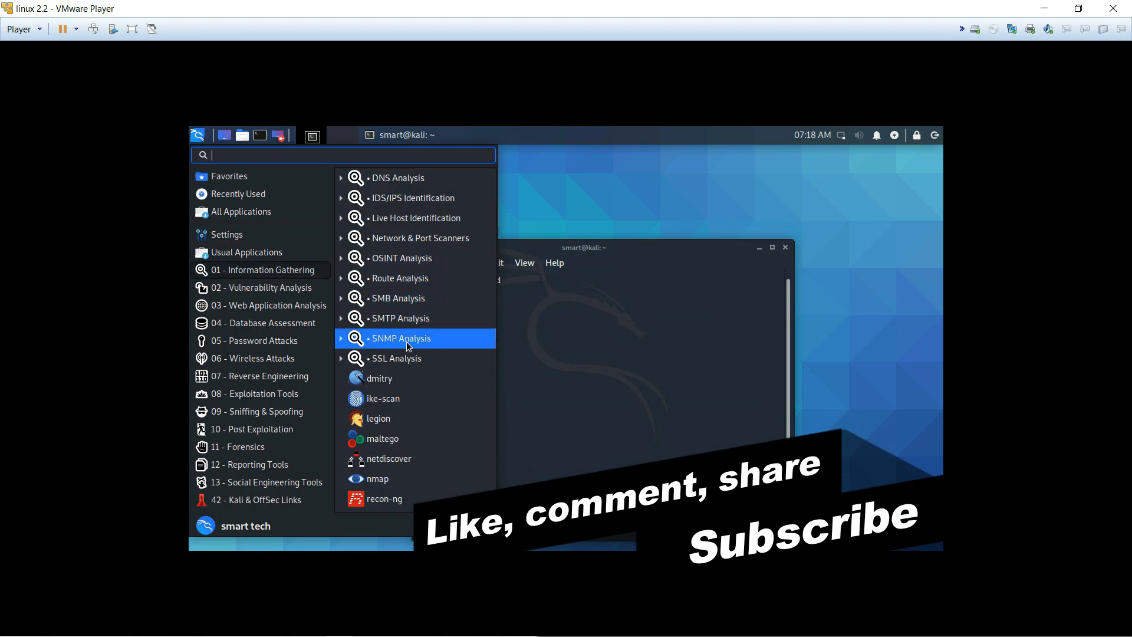
left_click(241, 322)
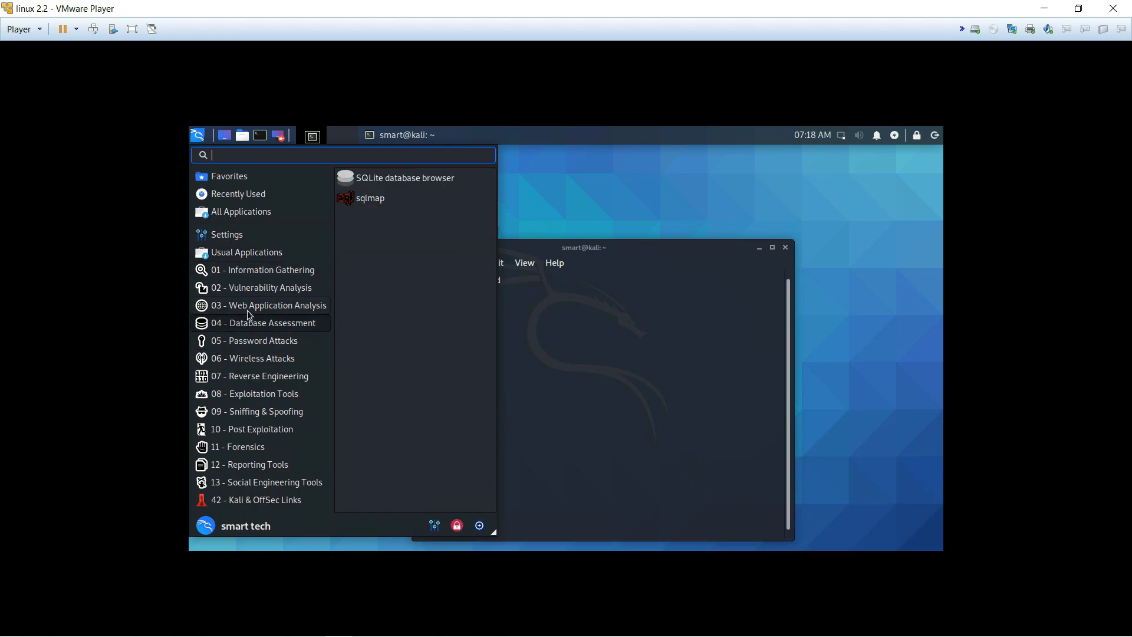
left_click(248, 360)
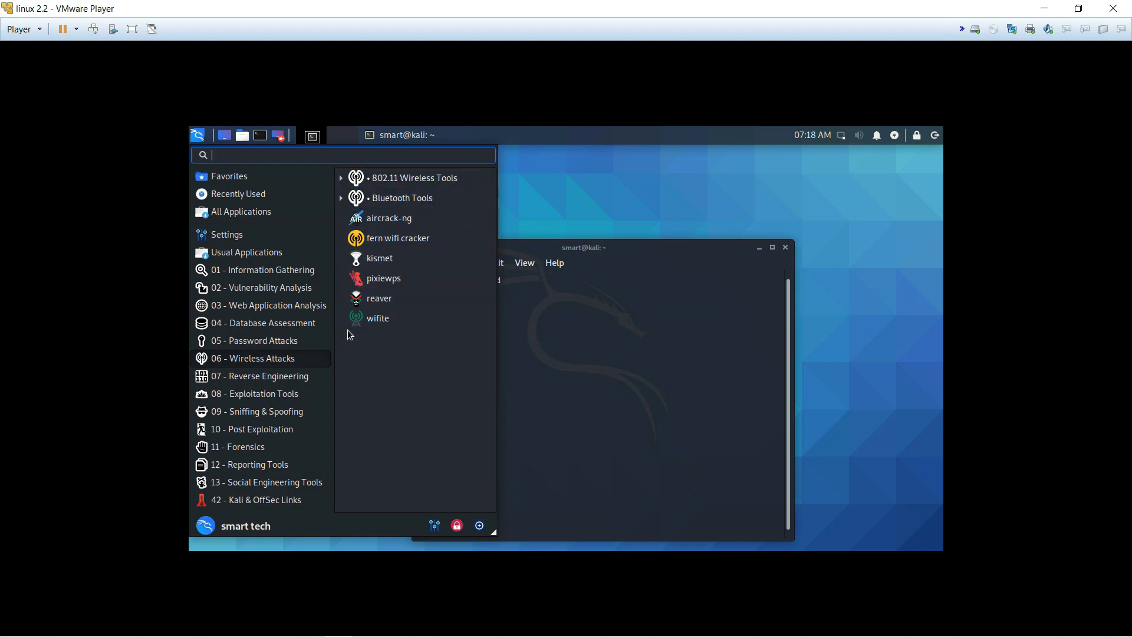
left_click(244, 395)
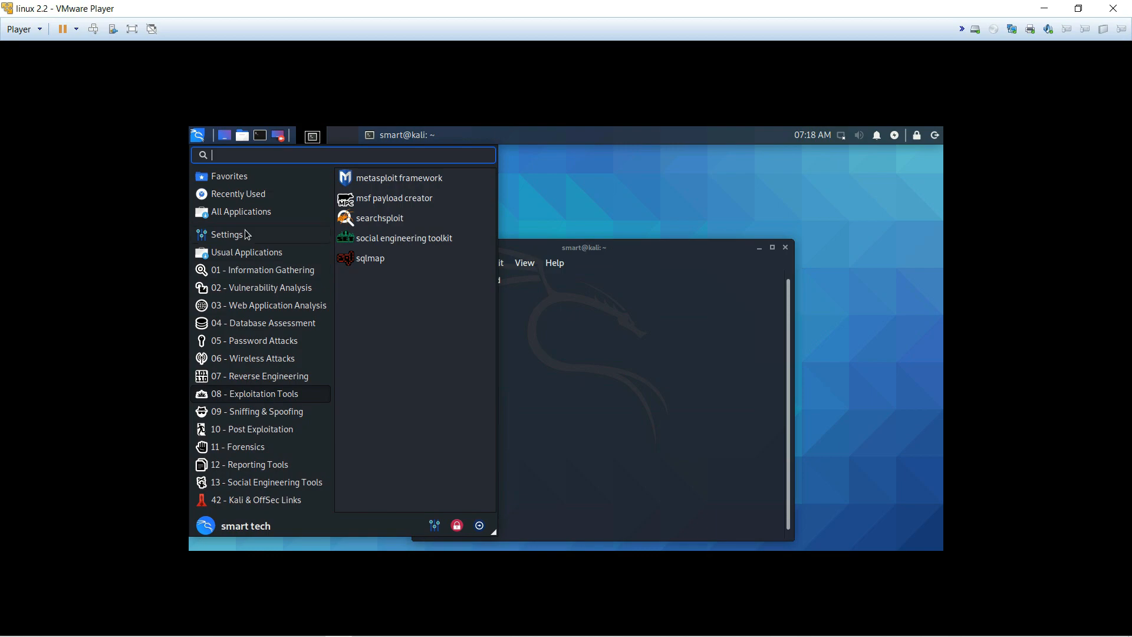
left_click(224, 482)
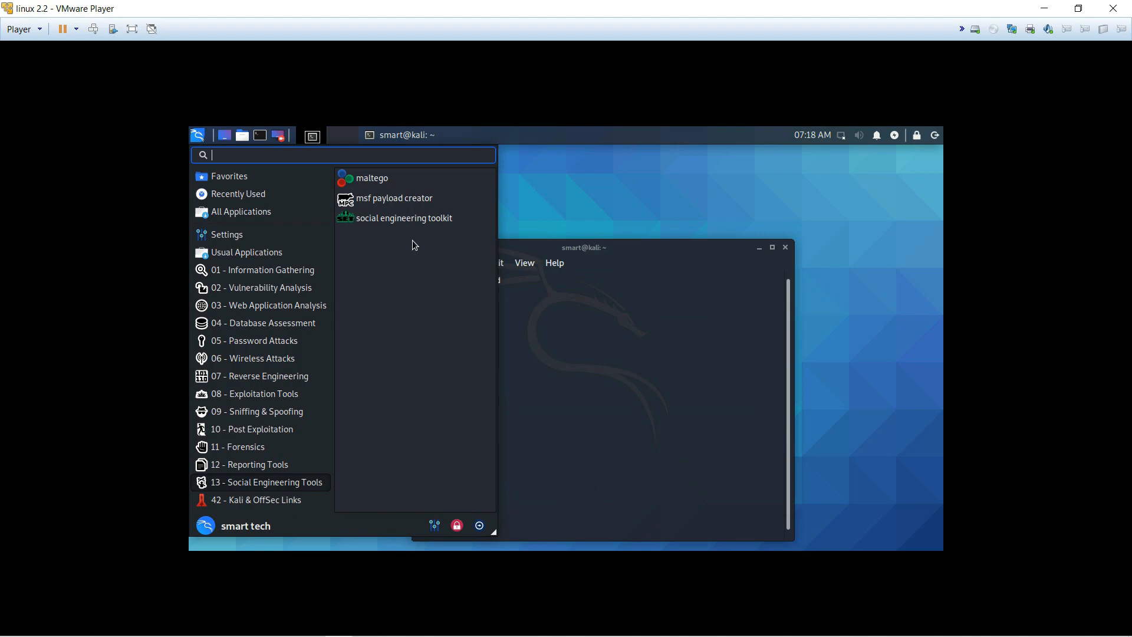
left_click(613, 270)
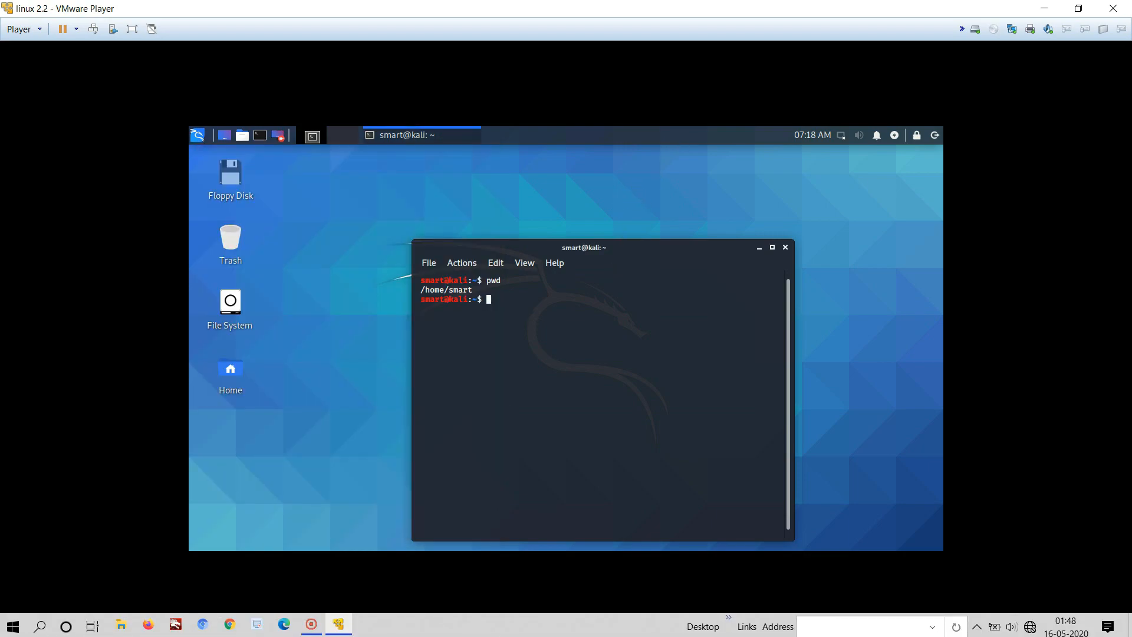
left_click(632, 257)
left_click(1041, 9)
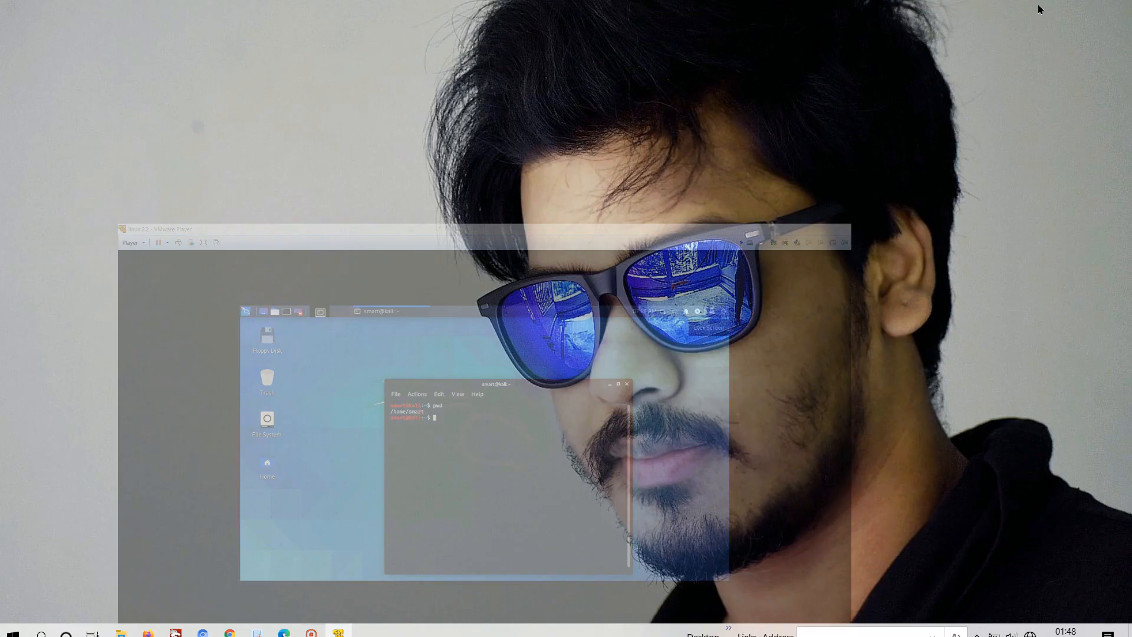